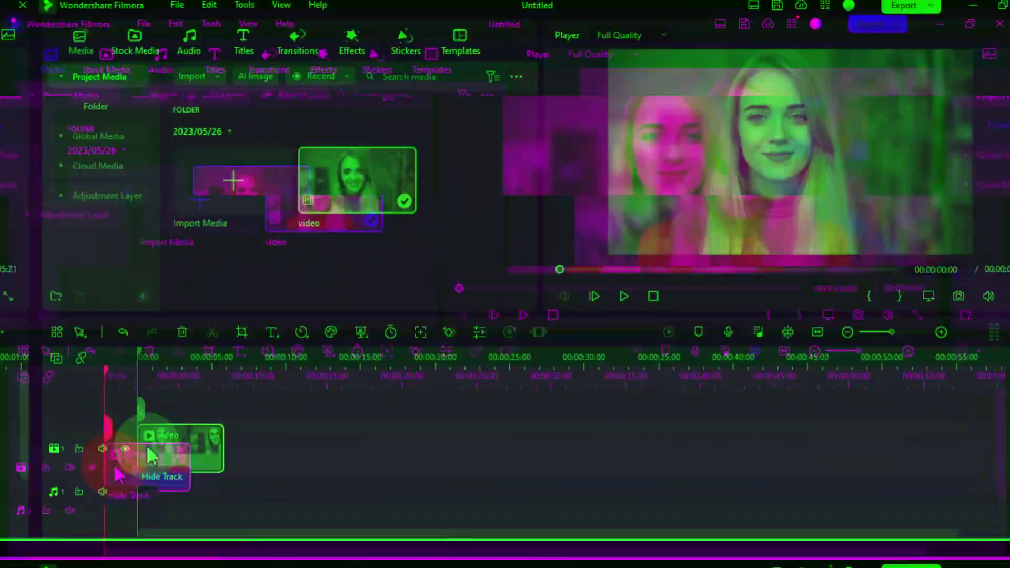
- Open the clip's Color Wheels settings and pick a purple point on the Highlights wheel
double_click(149, 459)
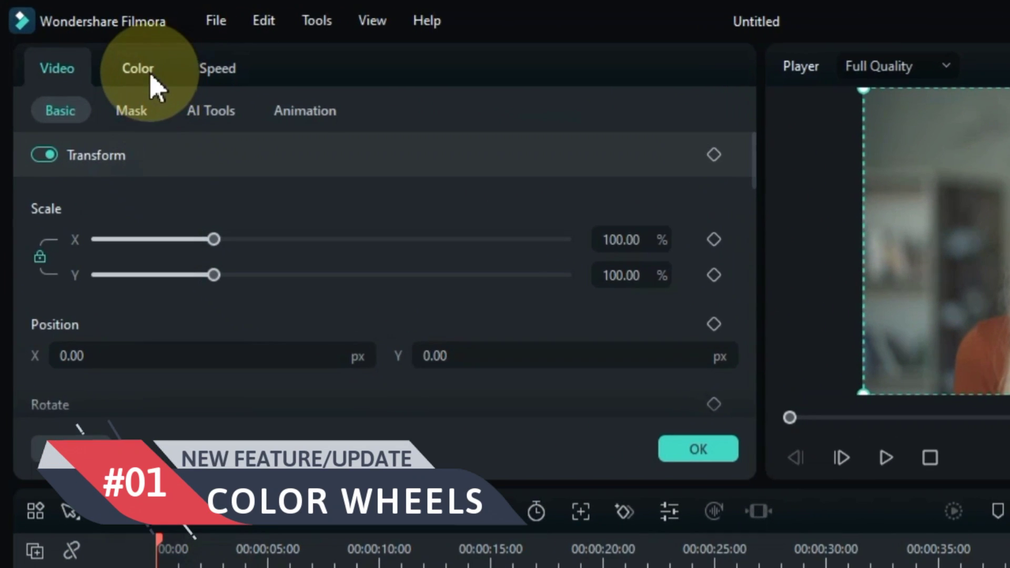
click(150, 75)
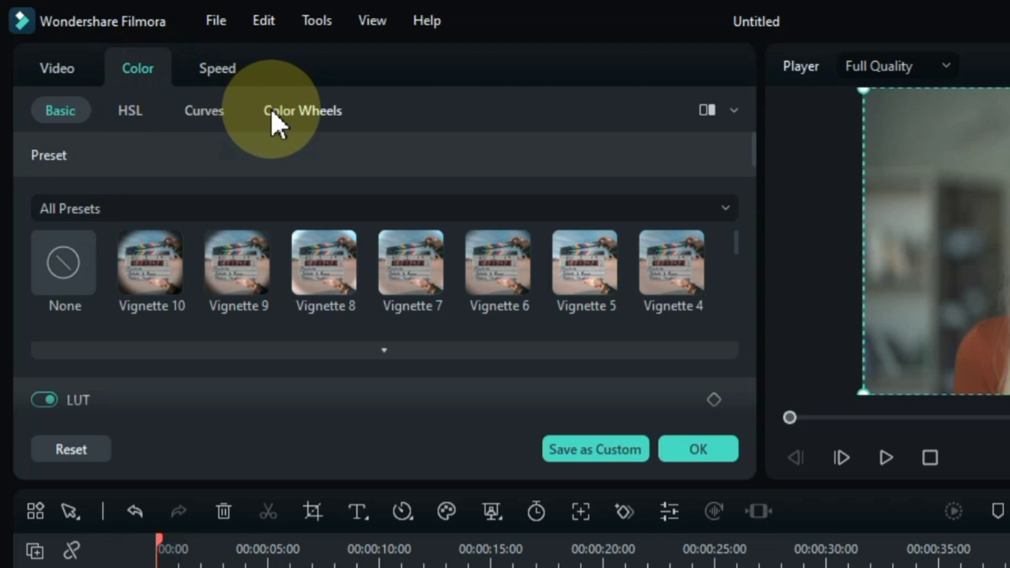
click(293, 118)
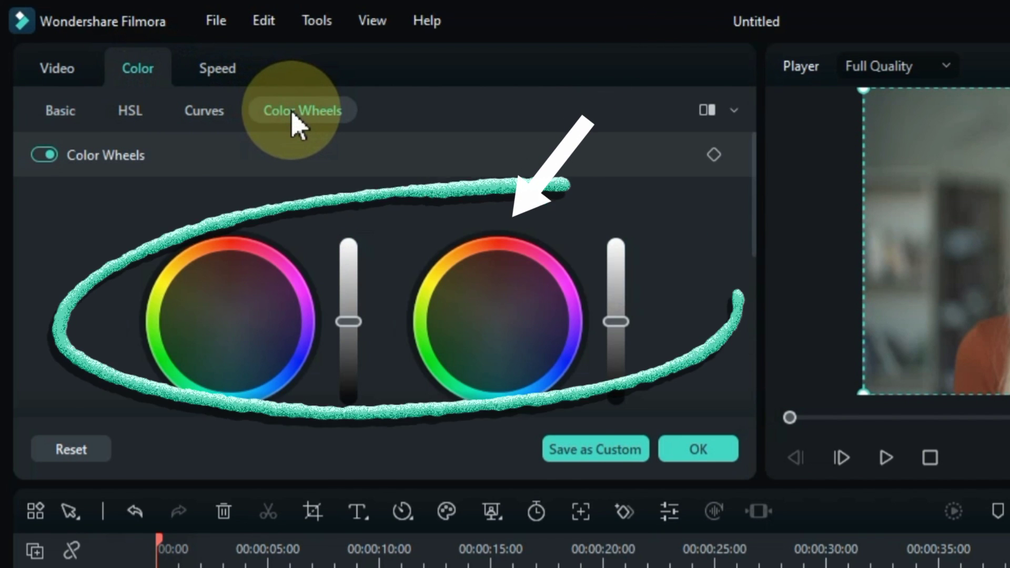
click(304, 322)
- Shift the Highlights and Midtones wheel points and adjust their brightness levels
mouse_move(303, 323)
mouse_down()
mouse_move(263, 379)
mouse_move(196, 354)
mouse_move(237, 268)
mouse_move(155, 339)
mouse_move(282, 354)
mouse_up()
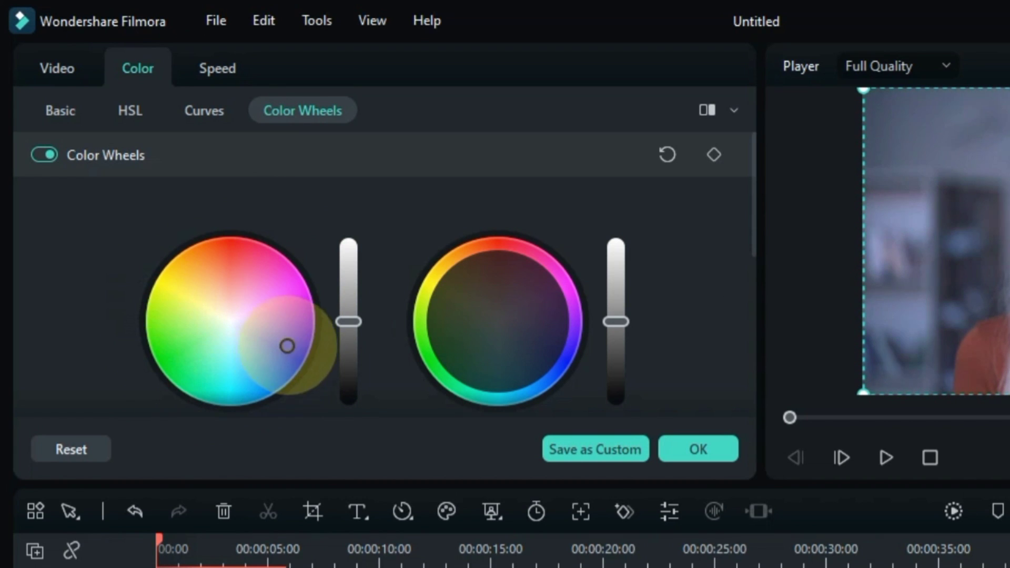
drag(451, 300, 499, 312)
drag(616, 322, 634, 344)
drag(348, 322, 337, 297)
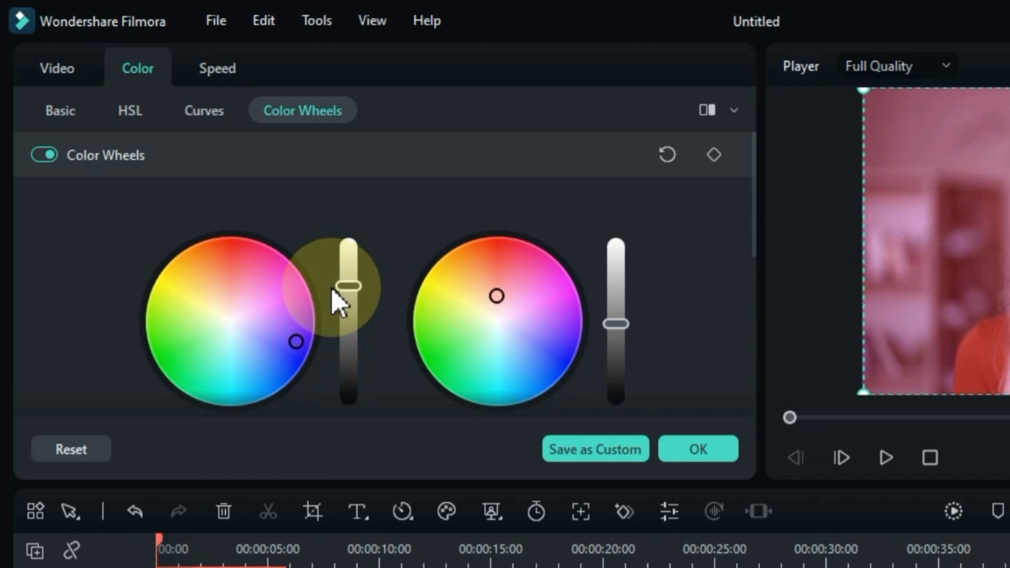
- Push the Shadows wheel toward yellow and darken the Shadows level
scroll(374, 378, down, 5)
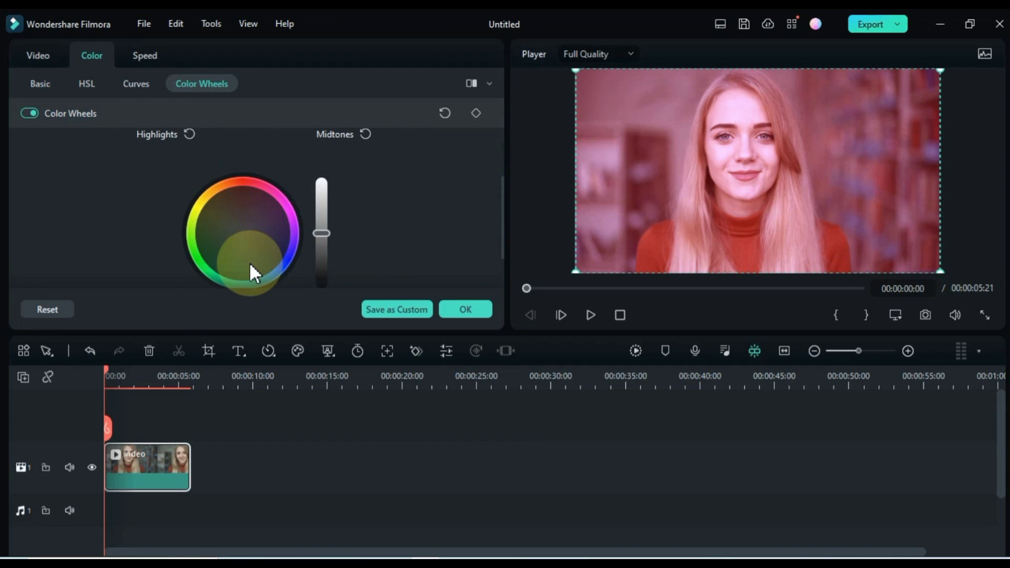
drag(249, 262, 232, 189)
drag(255, 222, 198, 198)
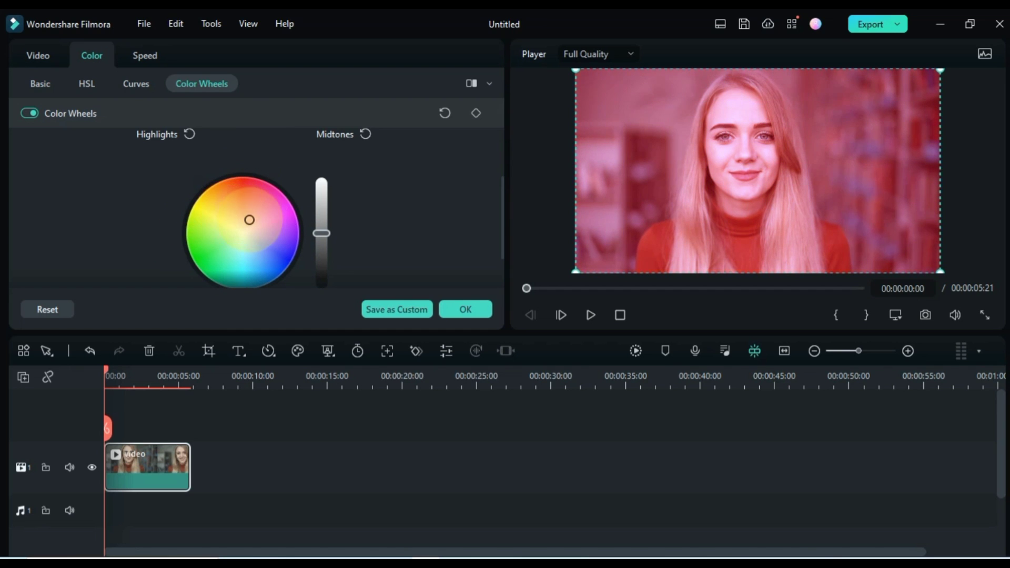
drag(320, 227, 336, 250)
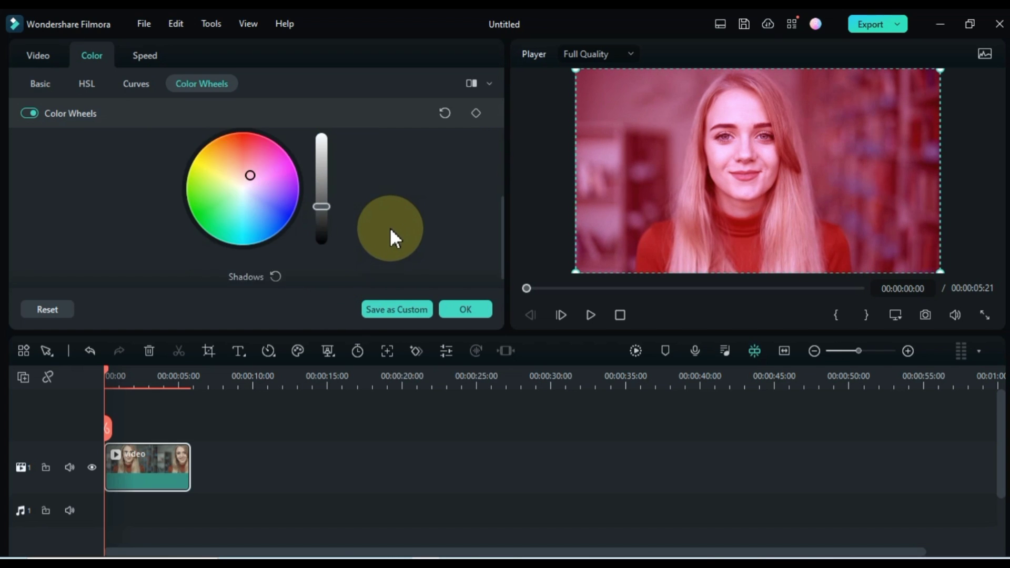
scroll(389, 227, down, 2)
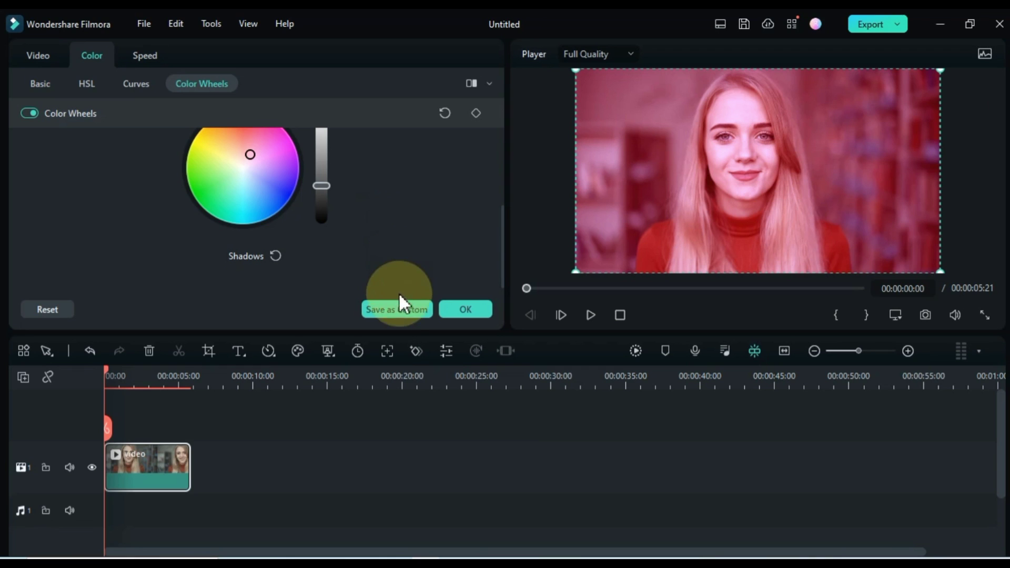
- Save the red grade as a custom preset under its default name, then reset the wheels
click(400, 308)
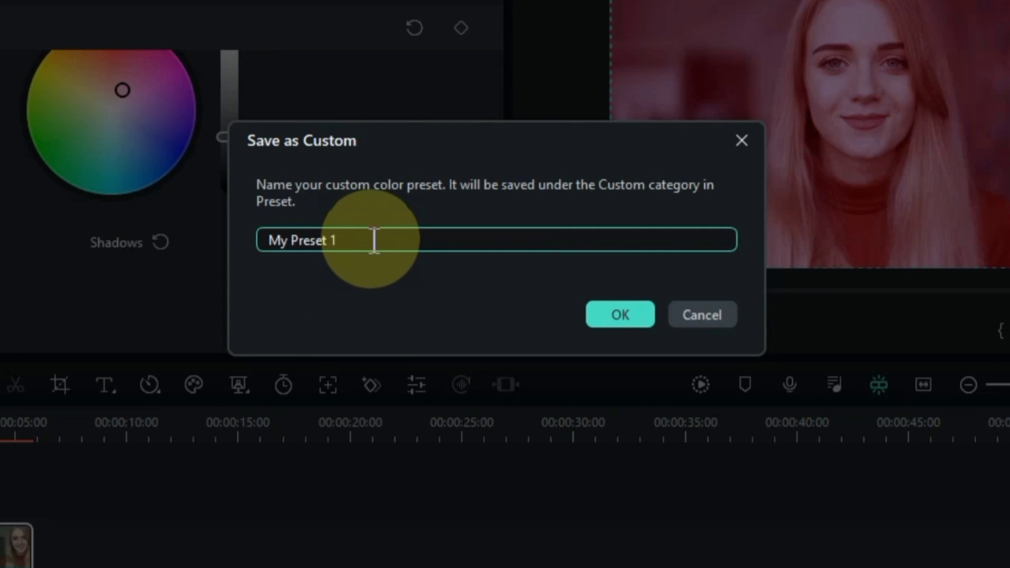
drag(372, 240, 259, 237)
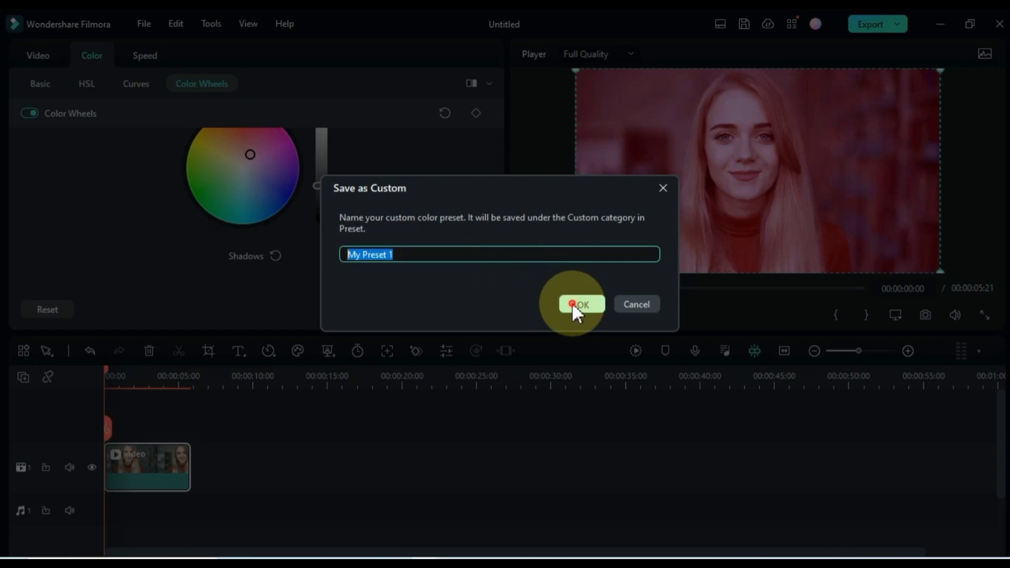
click(620, 314)
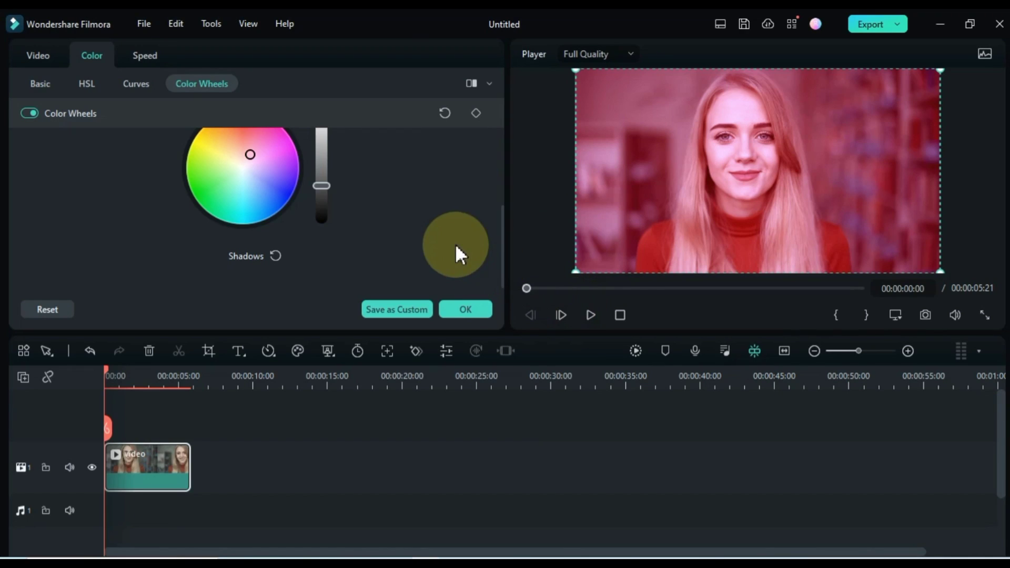
scroll(419, 230, up, 1)
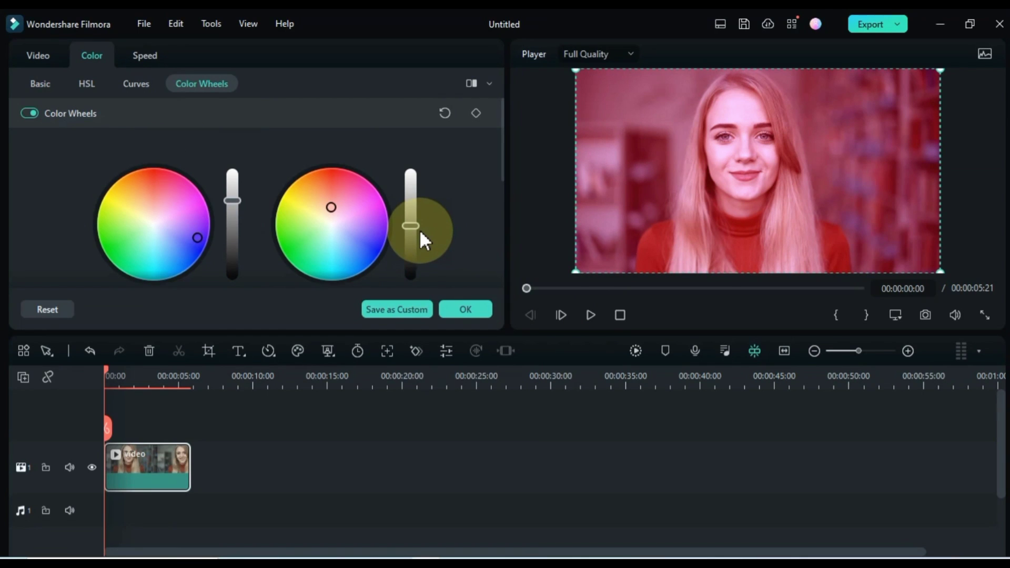
click(45, 310)
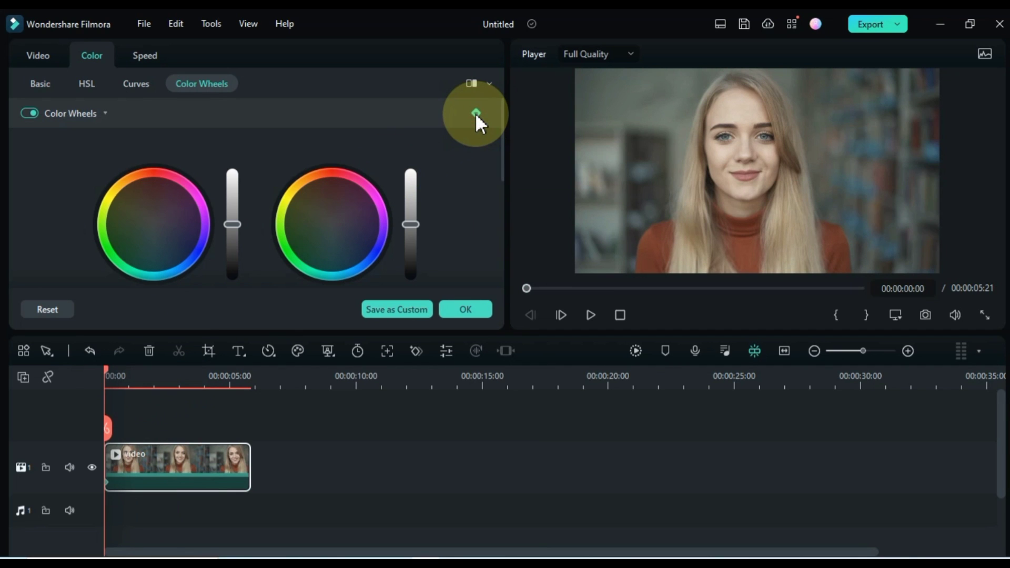
- Add a cool blue Highlights keyframe at 00:00:03:19
drag(106, 369, 198, 371)
drag(203, 219, 202, 226)
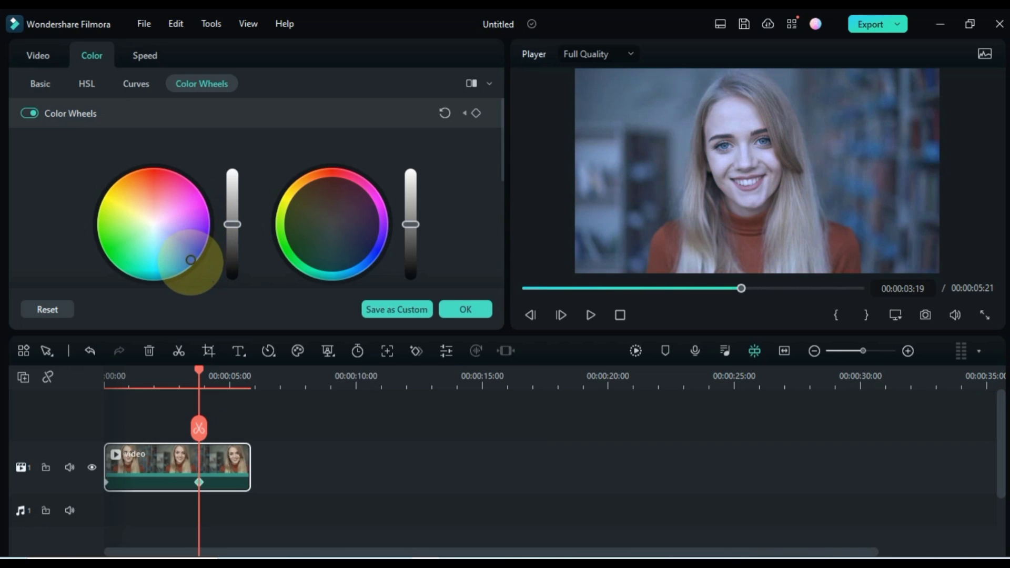
drag(188, 263, 188, 263)
click(204, 456)
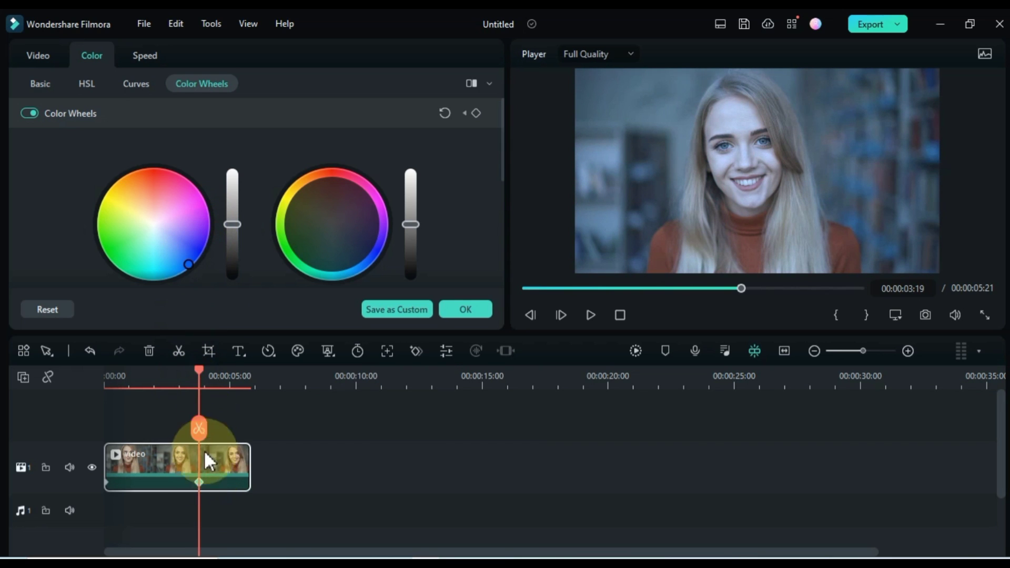
- Preview the grade from the clip start and nudge the colour keyframe slightly earlier
drag(159, 386, 87, 405)
key(space)
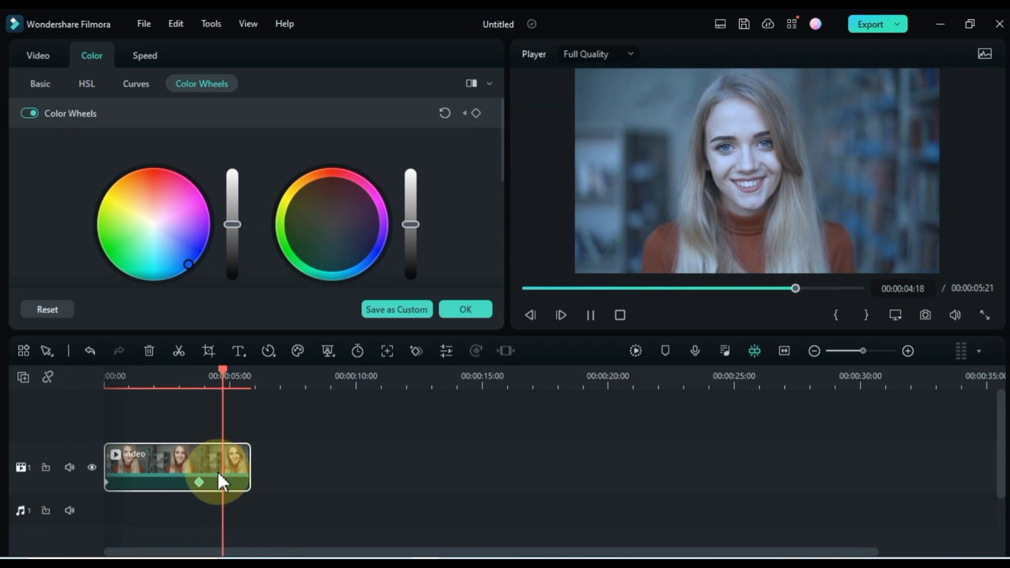
key(space)
drag(195, 480, 177, 481)
drag(179, 380, 244, 385)
- Add a colour keyframe at the clip's end and tint the Highlights and Midtones pink-red
click(364, 223)
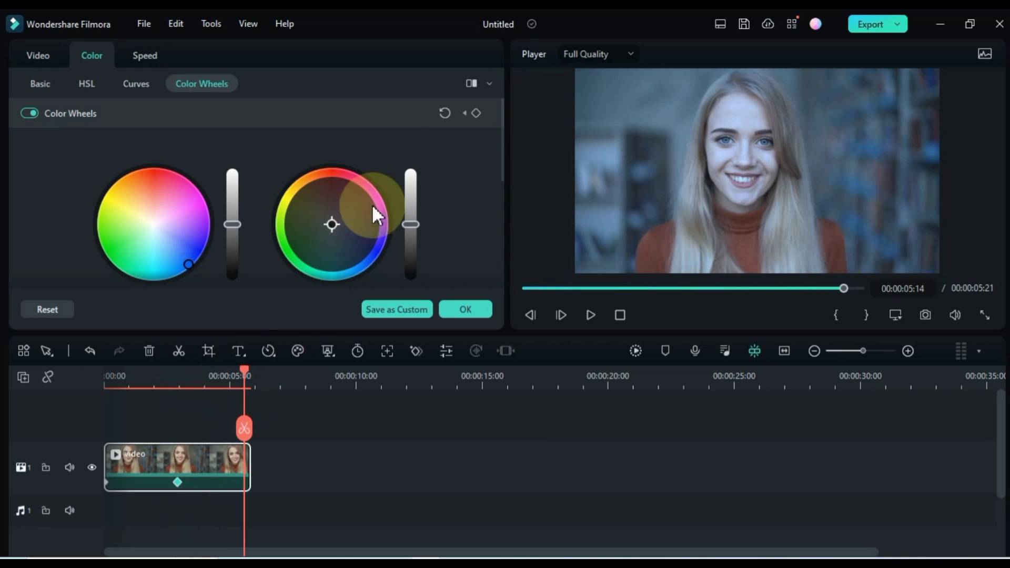
click(475, 112)
drag(377, 236, 378, 243)
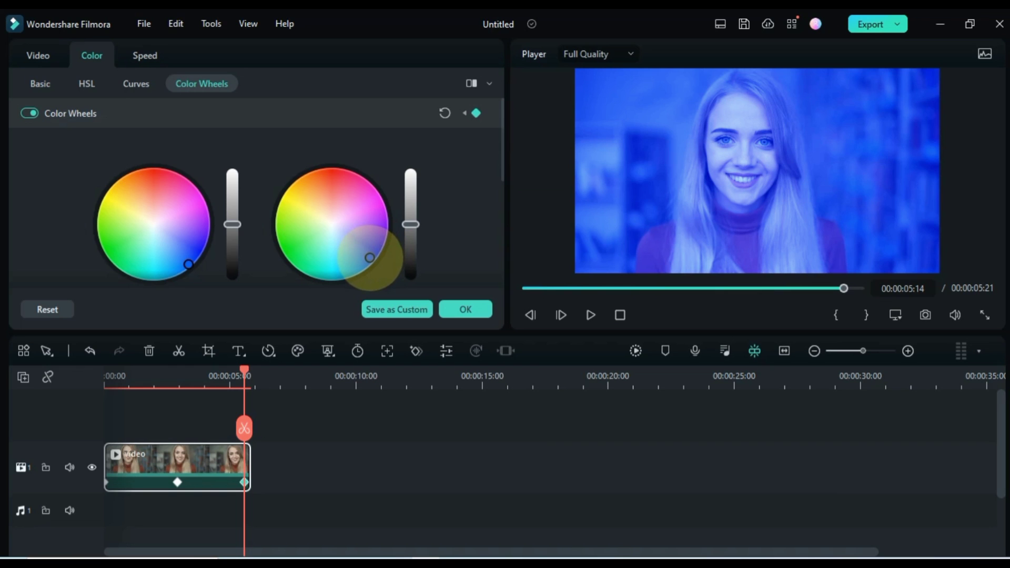
drag(137, 171, 112, 218)
drag(180, 233, 179, 201)
drag(356, 232, 354, 201)
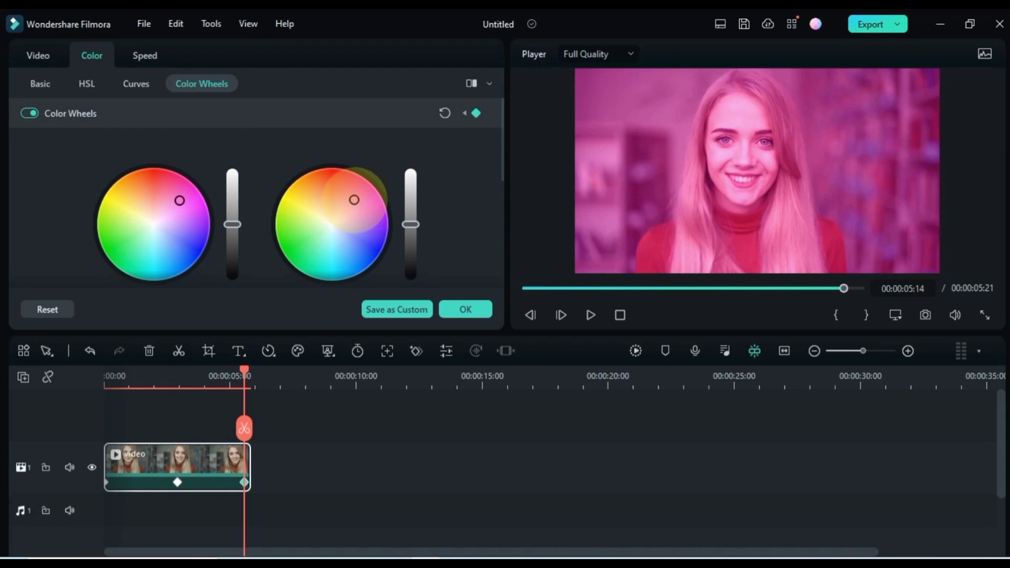
- Play the animated grade from the start and switch the player to a Before/After comparison
drag(242, 370, 102, 402)
key(space)
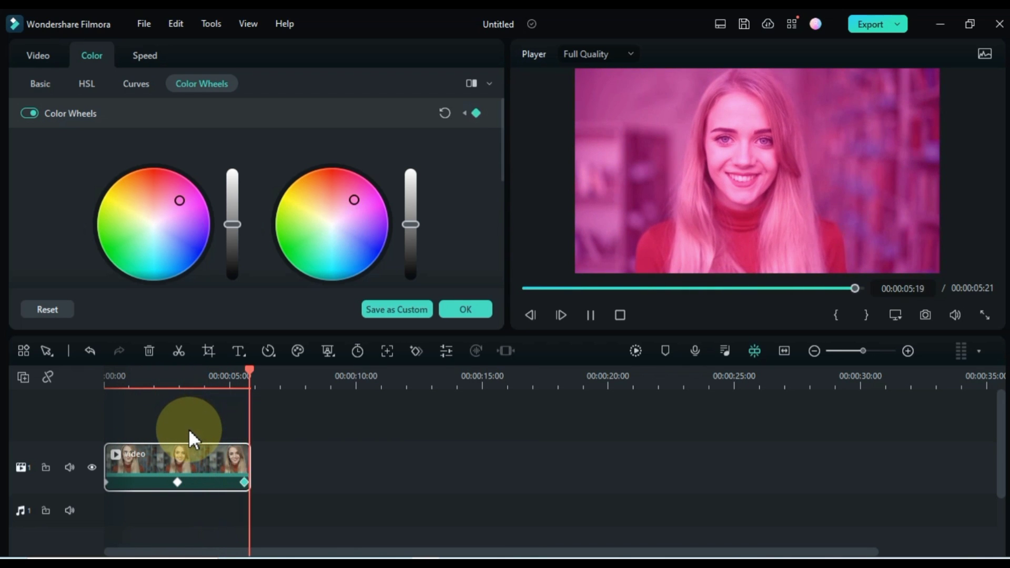
scroll(475, 223, down, 4)
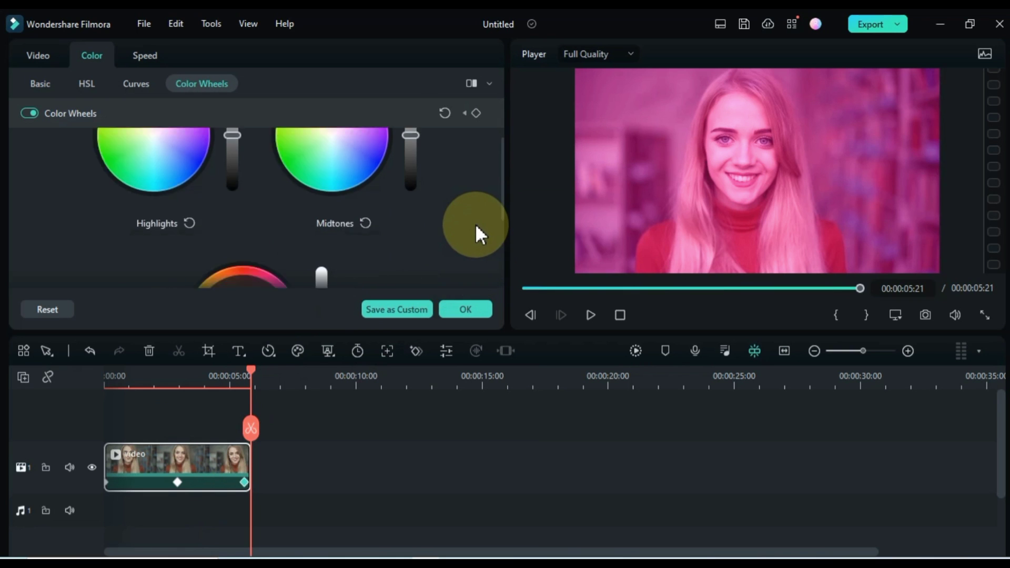
scroll(471, 231, up, 3)
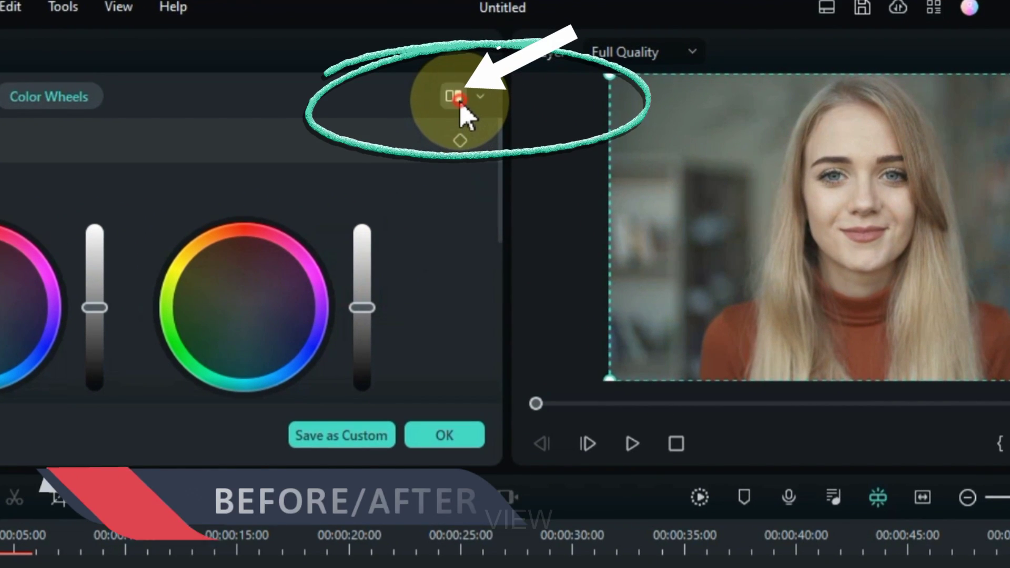
click(464, 88)
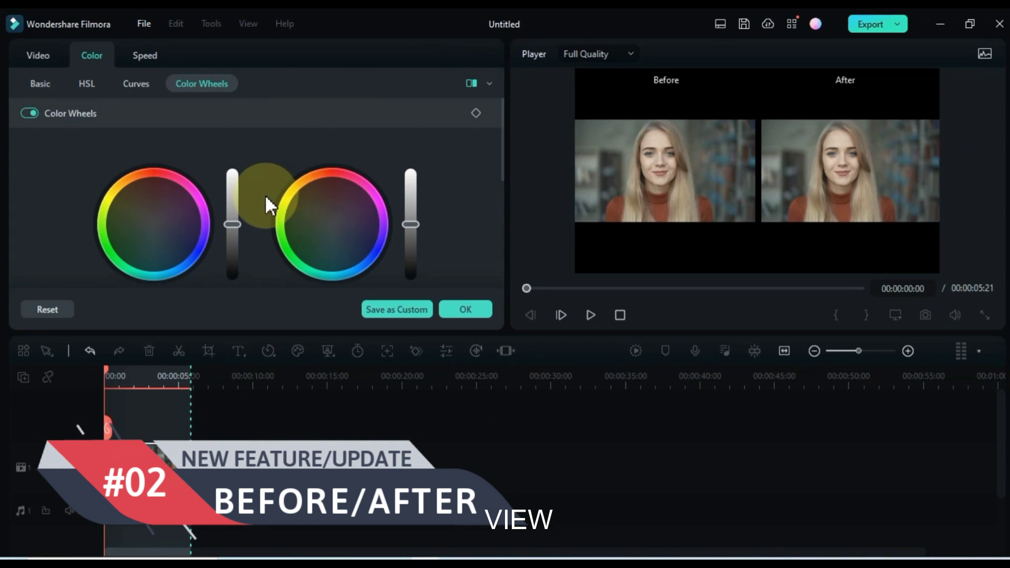
- Regrade the opening frame cool blue using the Highlights and Midtones tints and brightness
click(187, 268)
drag(283, 206, 359, 215)
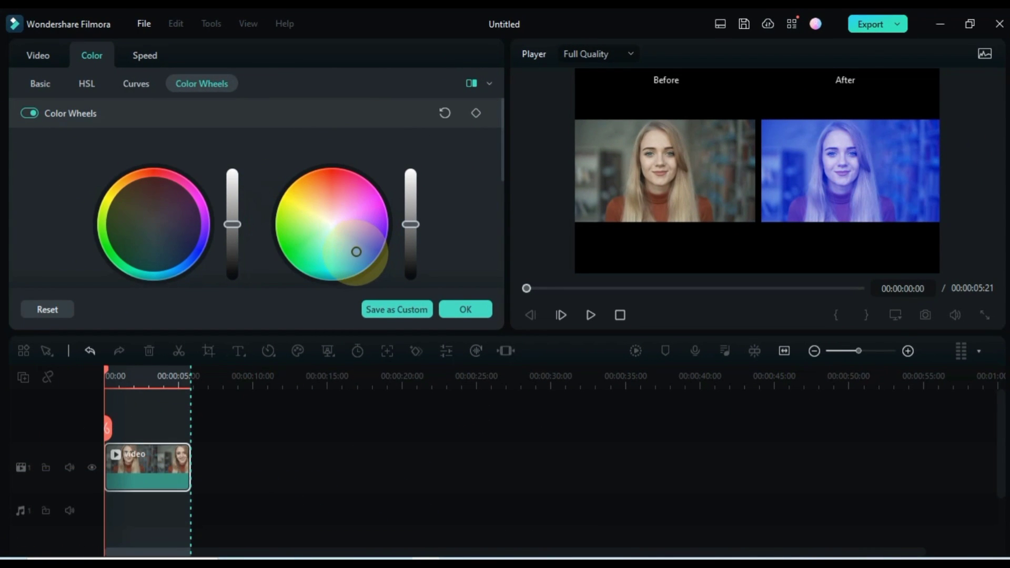
drag(101, 214, 152, 198)
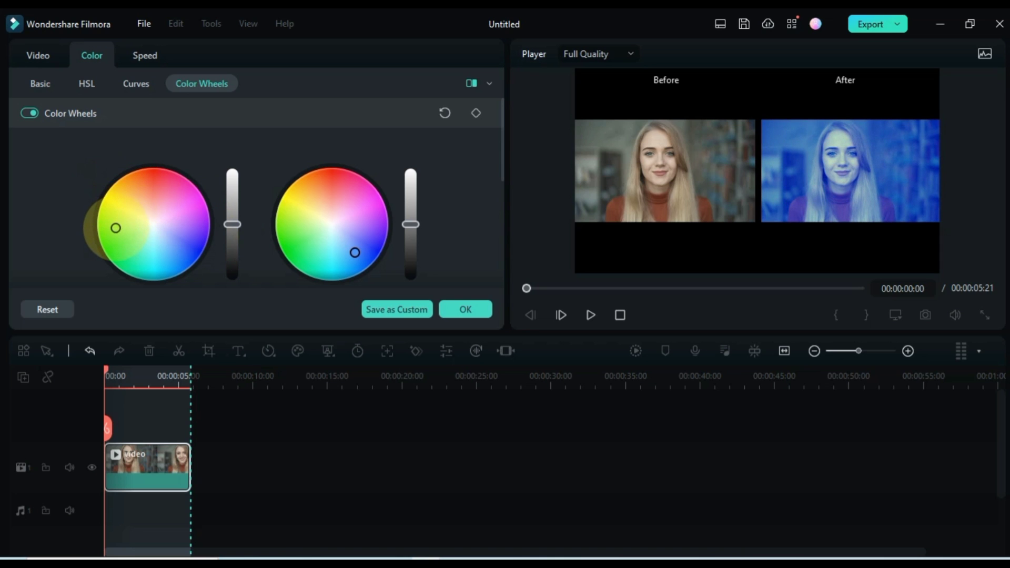
drag(236, 225, 236, 193)
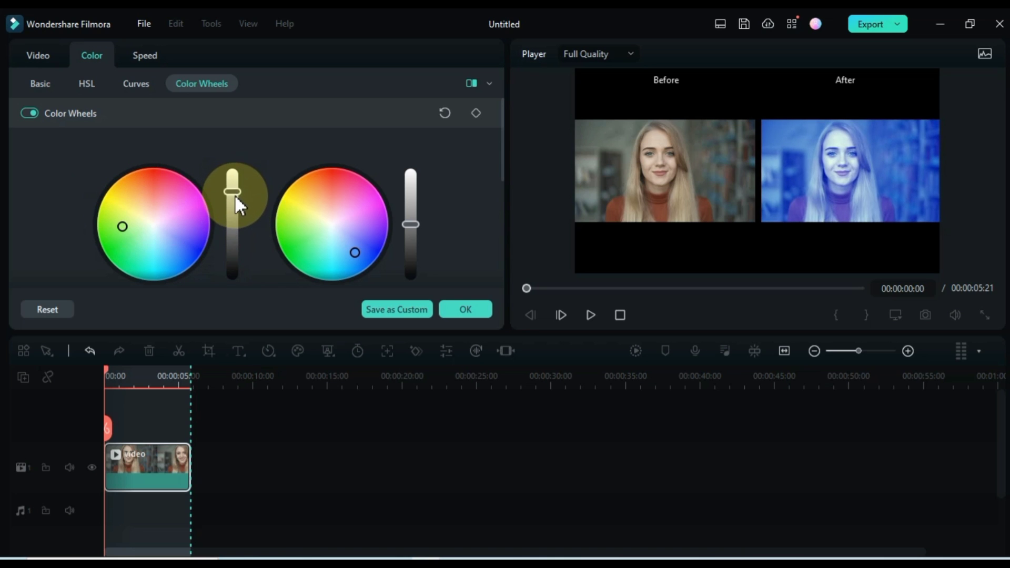
mouse_move(432, 217)
mouse_down()
mouse_move(414, 266)
mouse_move(410, 181)
mouse_move(418, 207)
mouse_up()
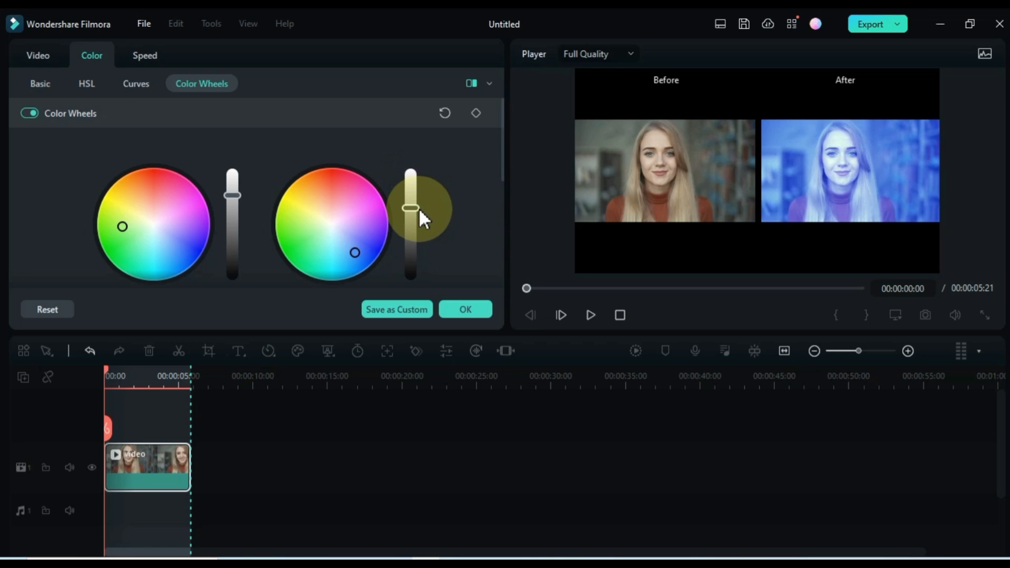
- Toggle the comparison off and on, then choose the Split View Left/Right layout
click(468, 82)
click(467, 81)
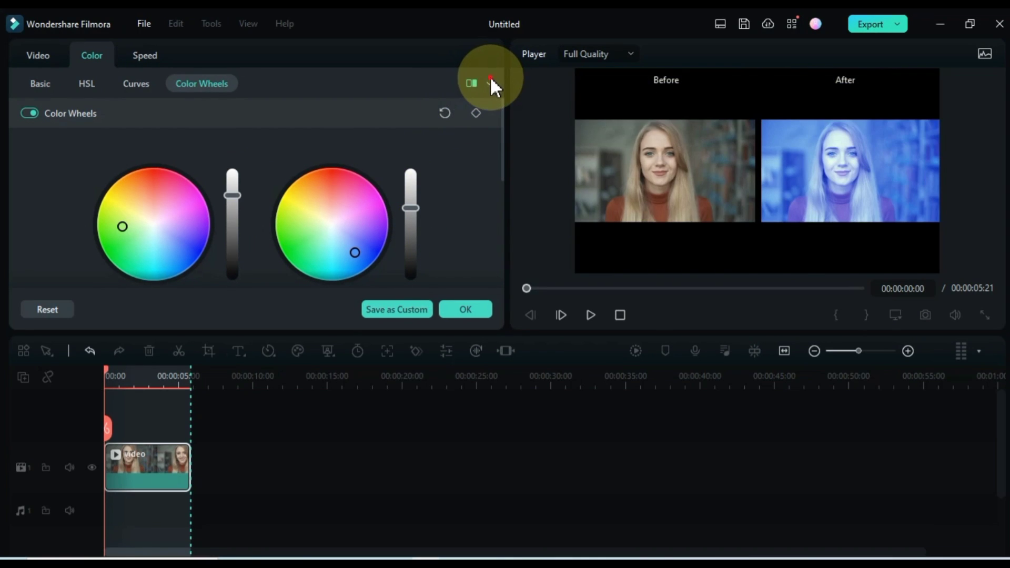
click(489, 82)
click(526, 133)
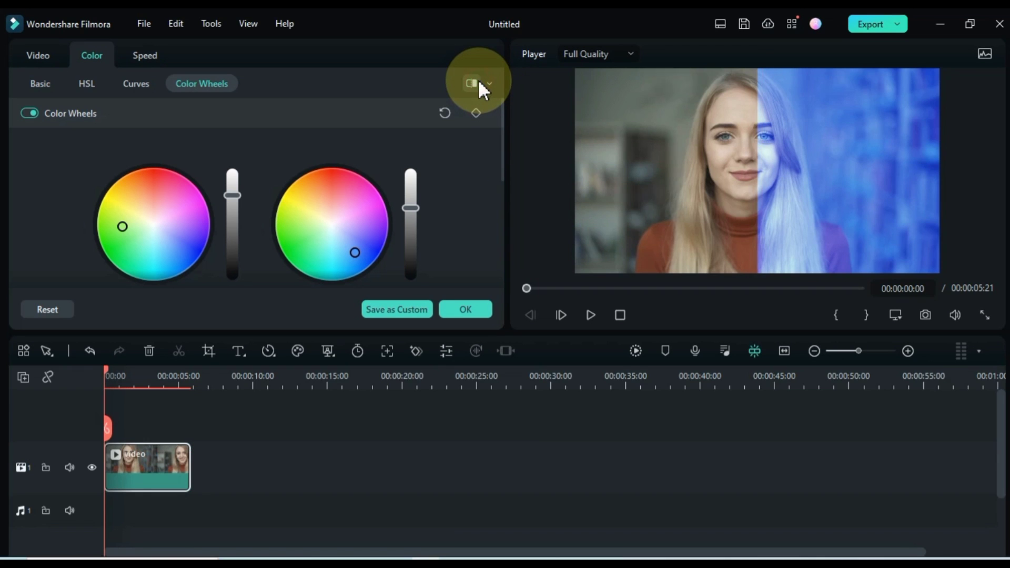
- Cycle the comparison through Top/Bottom, Side-by-Side and back to Left/Right split views
click(476, 81)
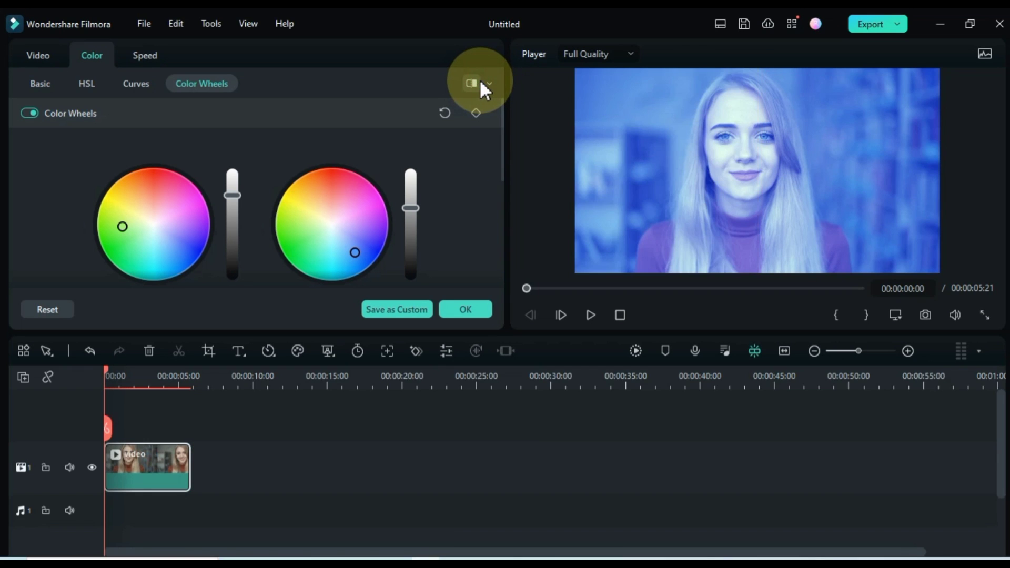
click(476, 80)
click(488, 81)
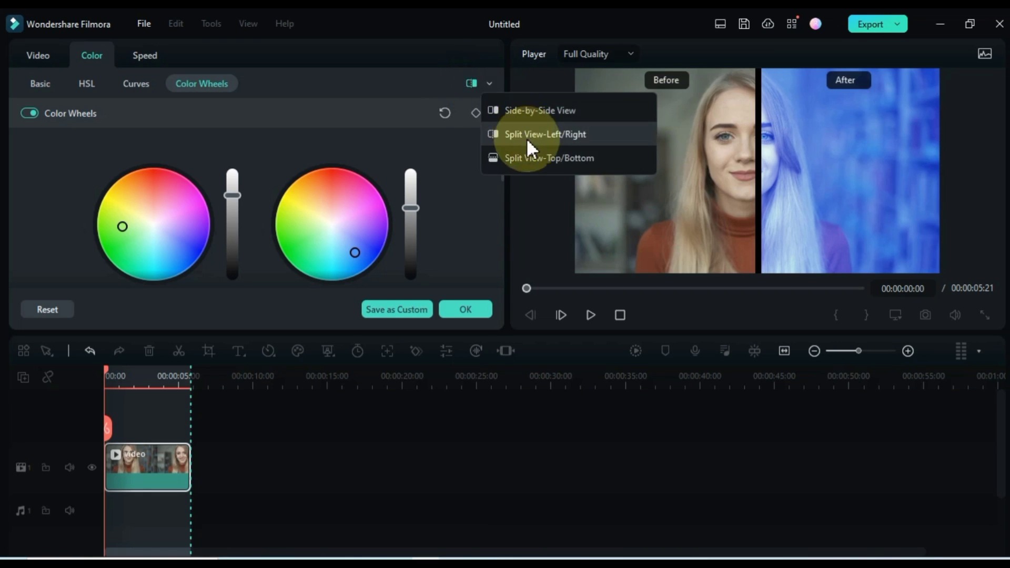
click(531, 153)
click(489, 83)
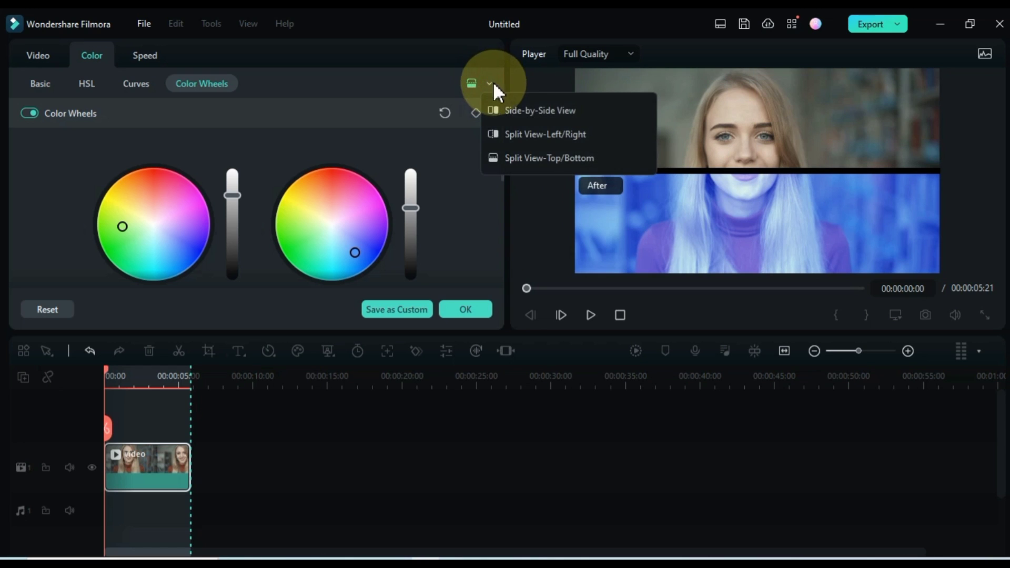
click(515, 109)
click(490, 83)
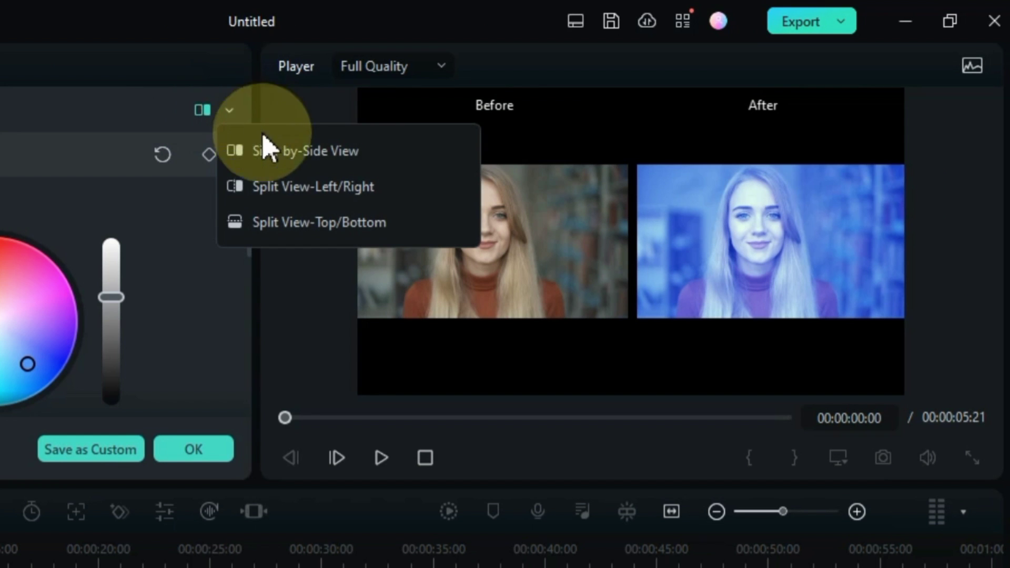
click(287, 187)
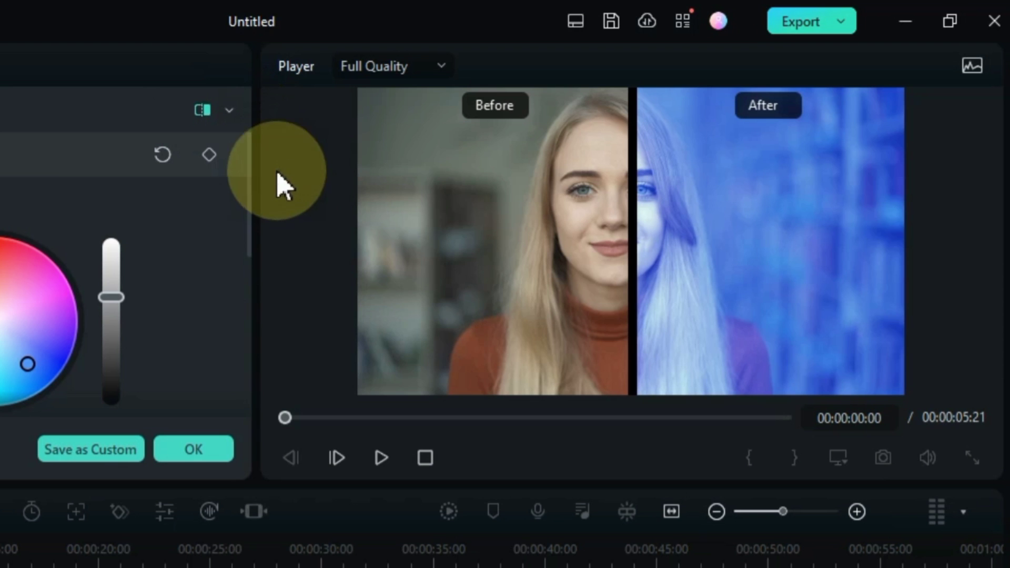
- Toggle the comparison again and cycle it through Top/Bottom and Side-by-Side layouts
click(209, 111)
click(211, 111)
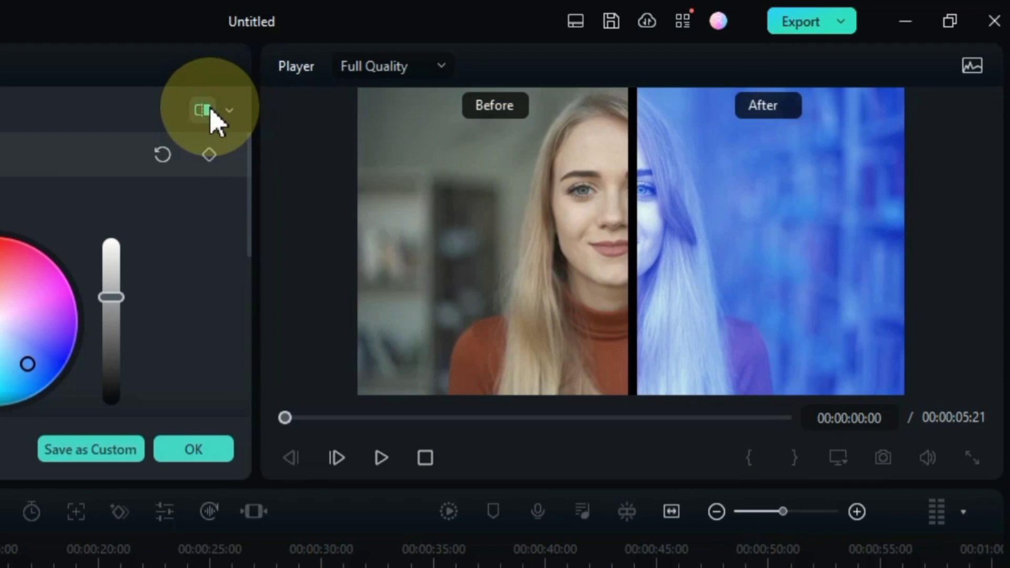
click(229, 110)
click(295, 225)
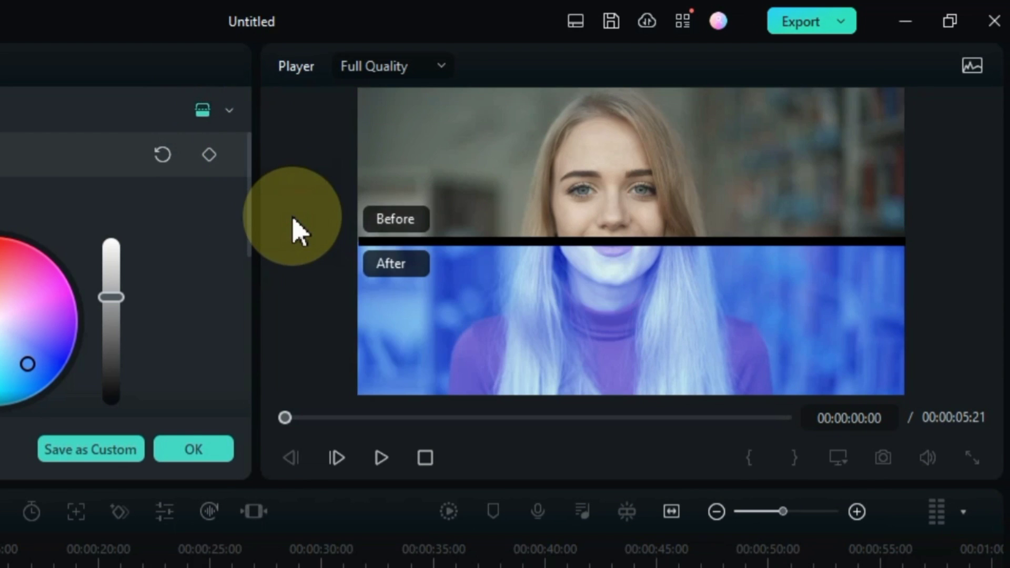
click(229, 111)
click(271, 153)
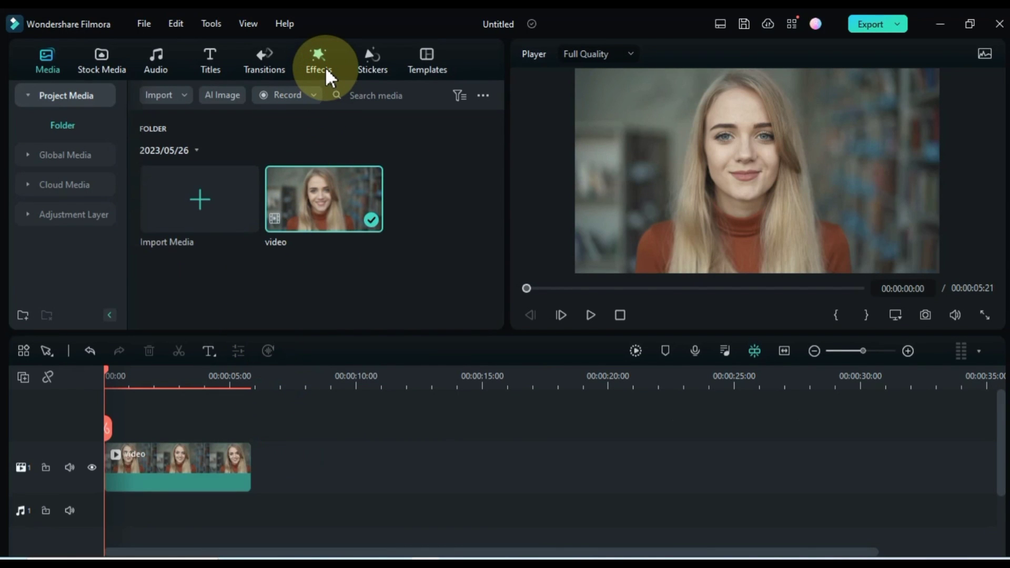
- Place the Mosaic effect above the clip across its full length and enlarge it to cover the frame
click(325, 67)
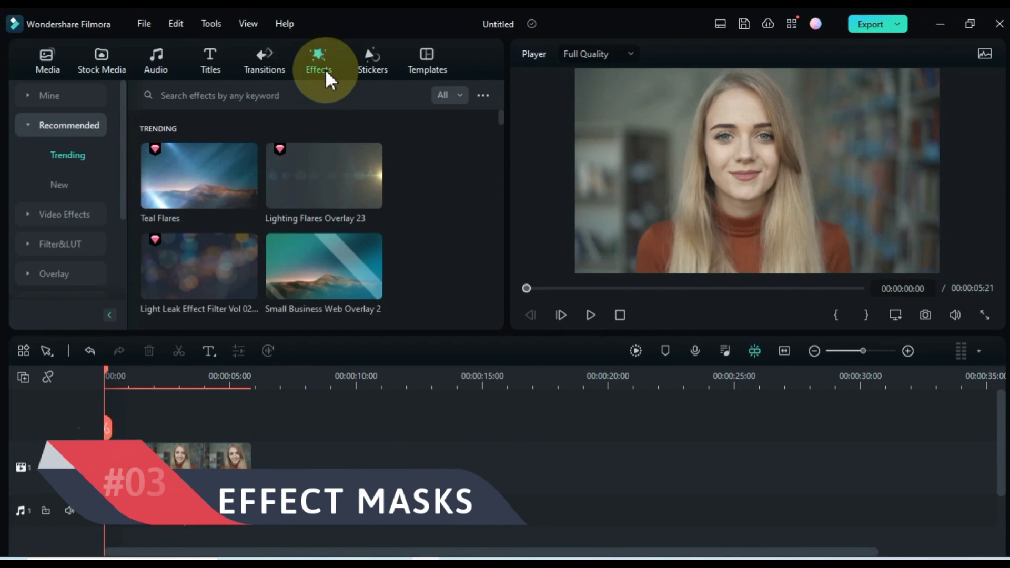
scroll(411, 202, down, 2)
drag(183, 264, 112, 430)
drag(227, 454, 251, 453)
double_click(205, 453)
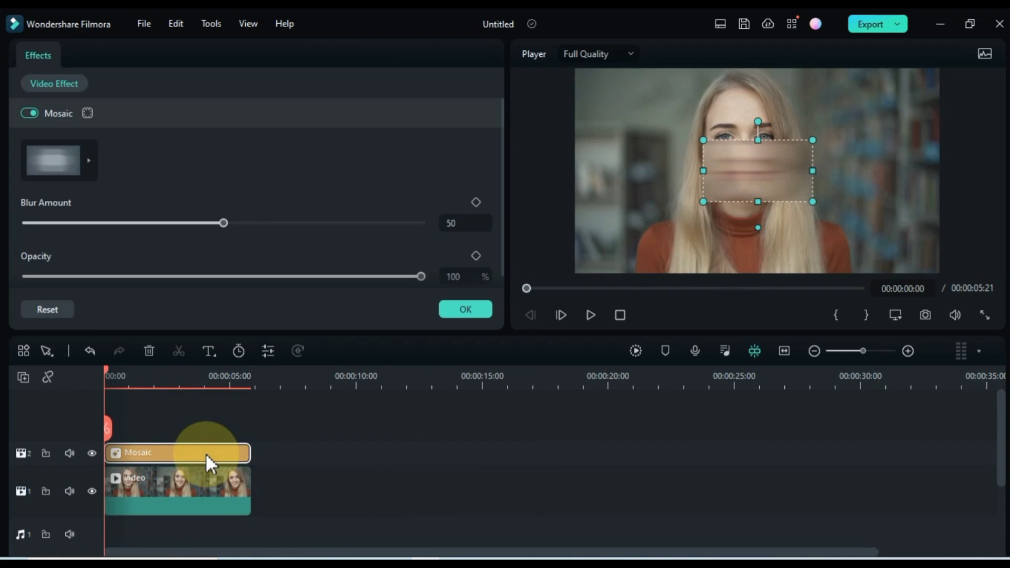
drag(703, 137, 578, 62)
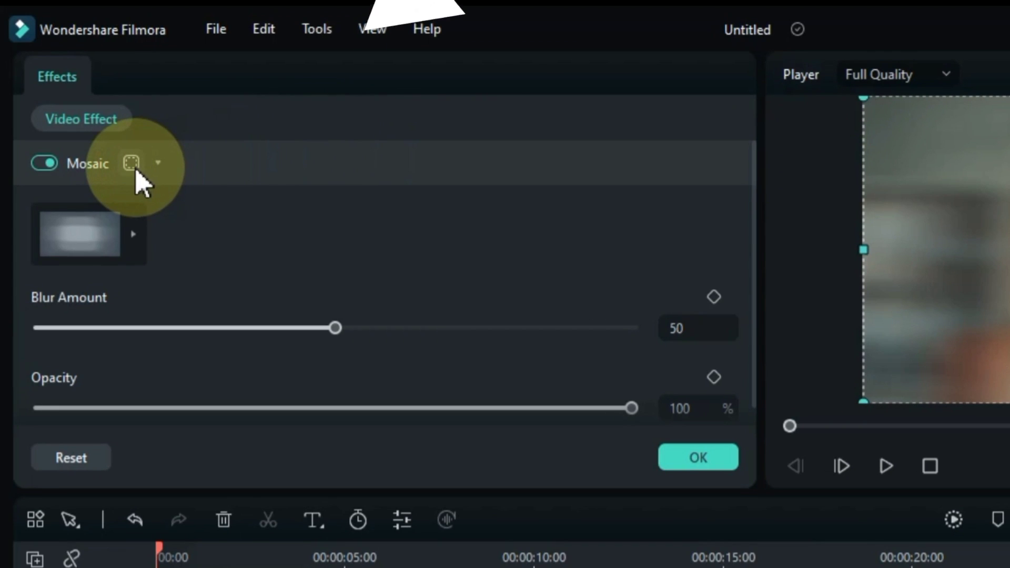
- Add a Rectangle mask to the Mosaic and enable Invert Mask
click(132, 165)
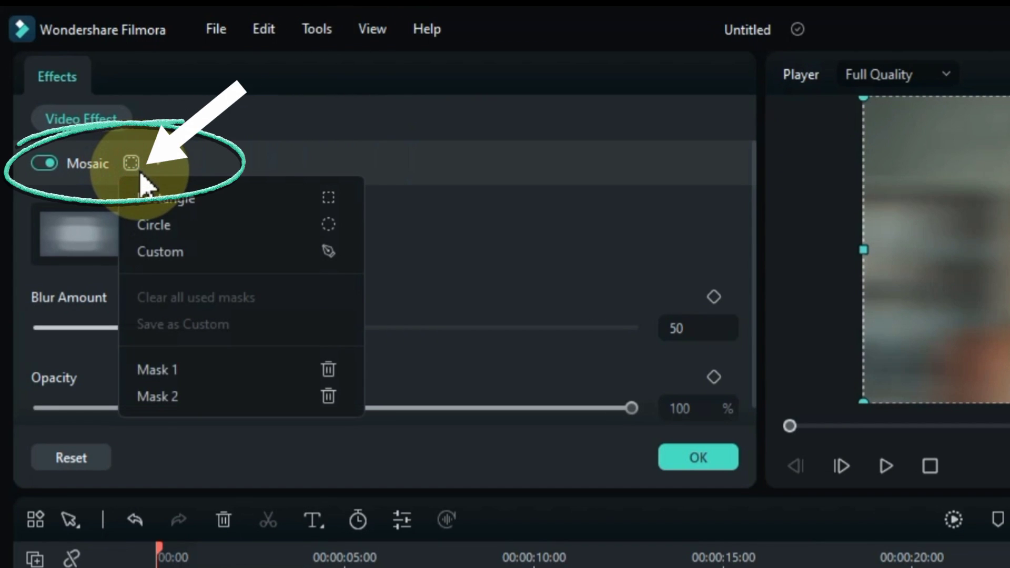
click(179, 205)
drag(500, 158, 482, 228)
scroll(481, 225, up, 2)
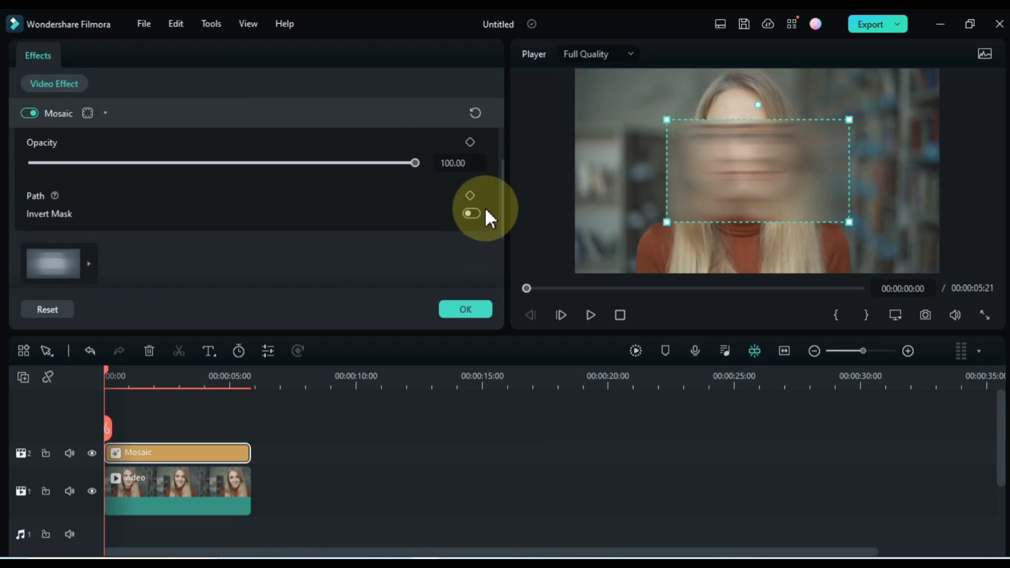
click(469, 214)
scroll(472, 213, up, 3)
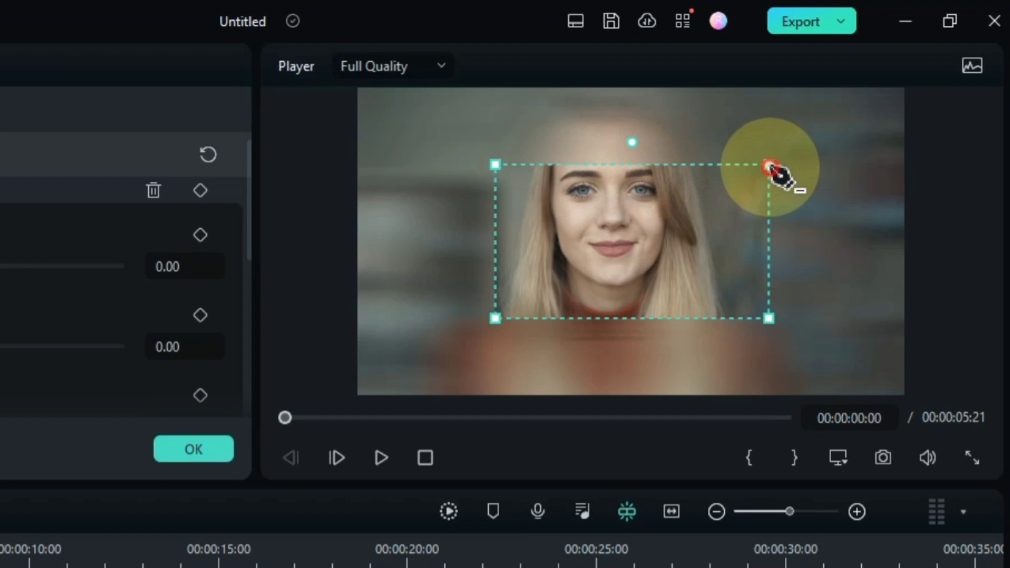
- Reshape the mask around the woman's head and shoulders and keyframe Mask 1
drag(852, 122, 784, 89)
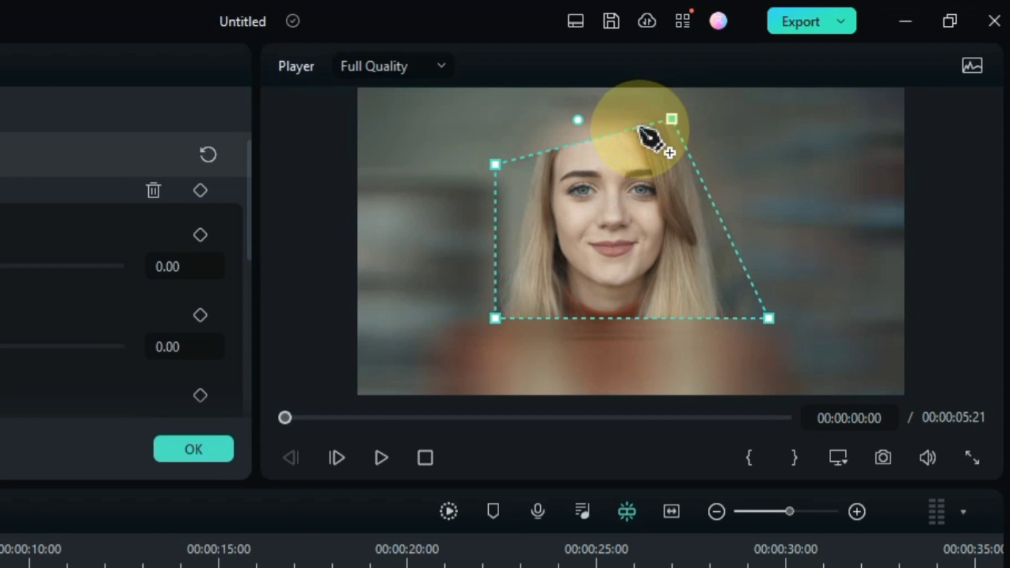
drag(642, 125, 622, 111)
click(556, 107)
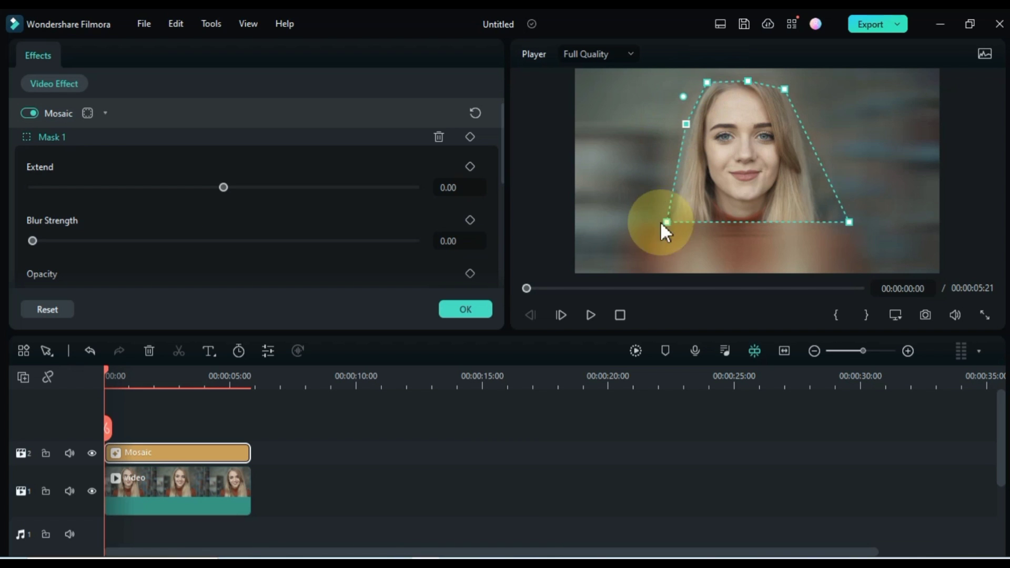
drag(489, 326, 477, 393)
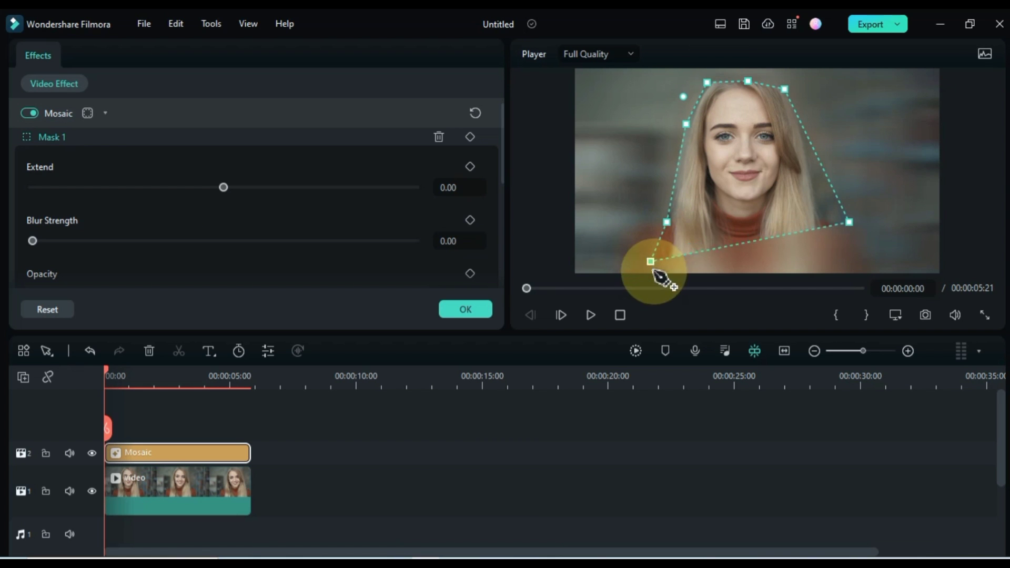
drag(773, 309, 773, 383)
click(469, 148)
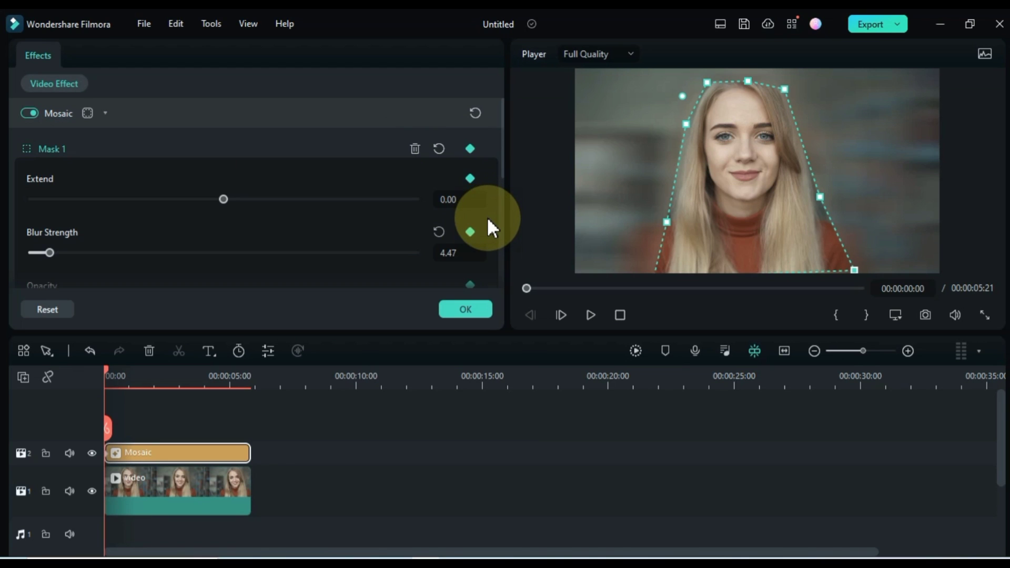
- At 00:00:01:07, refit the mask points to the head and hair, then return to the start
scroll(487, 216, down, 4)
click(122, 377)
drag(126, 379, 137, 379)
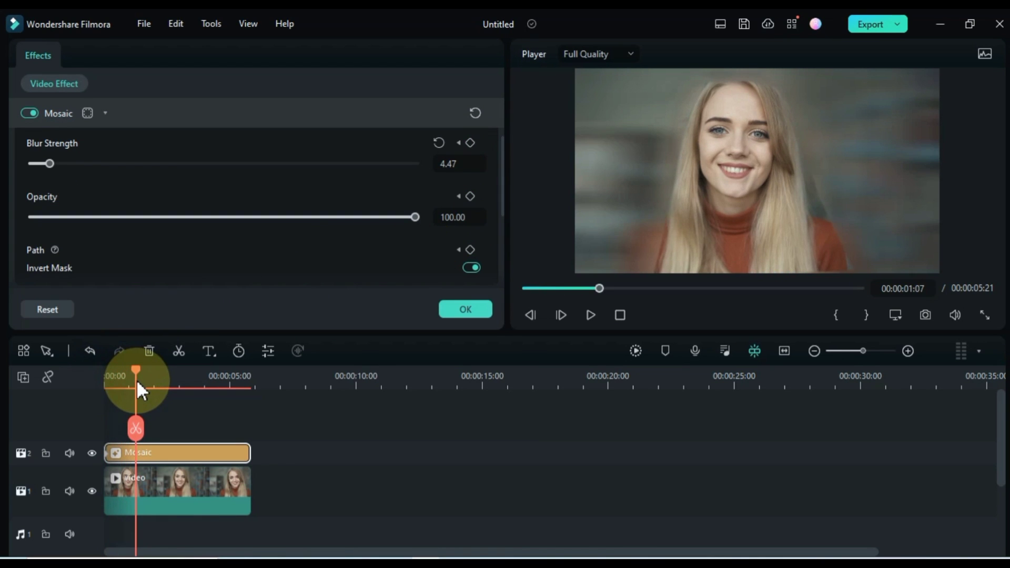
click(667, 223)
drag(687, 140, 678, 169)
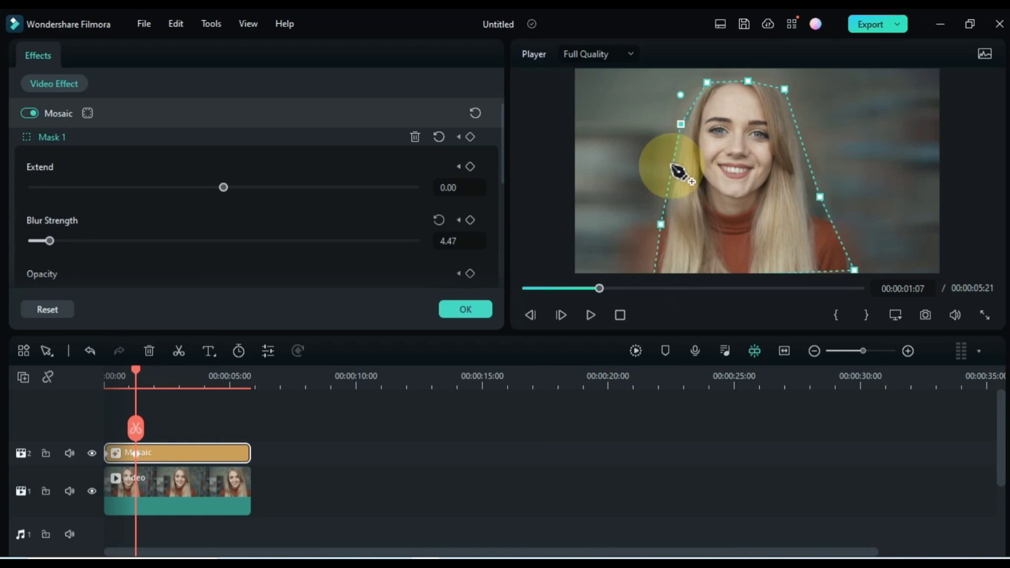
drag(707, 83, 694, 82)
click(747, 79)
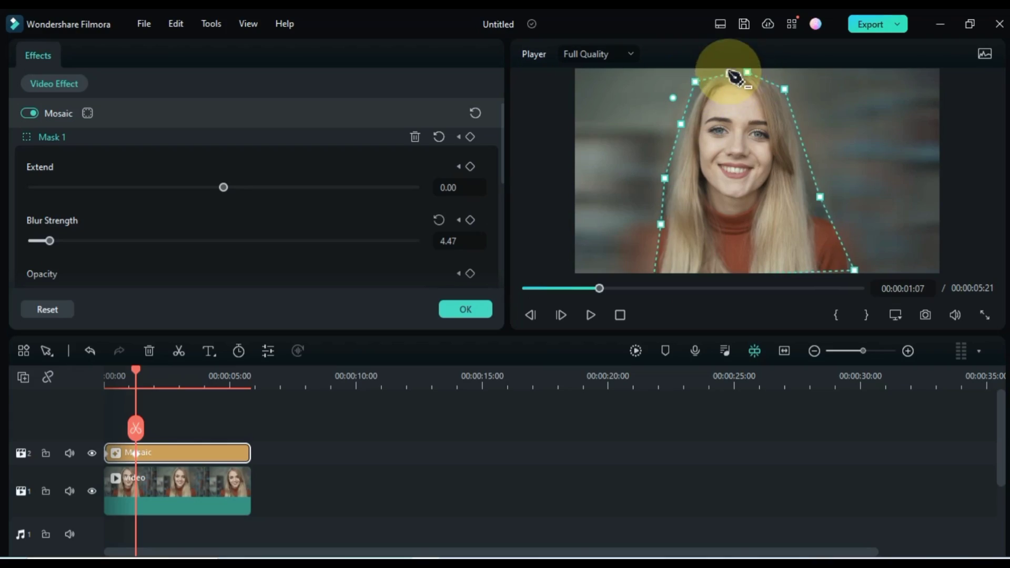
drag(819, 196, 813, 194)
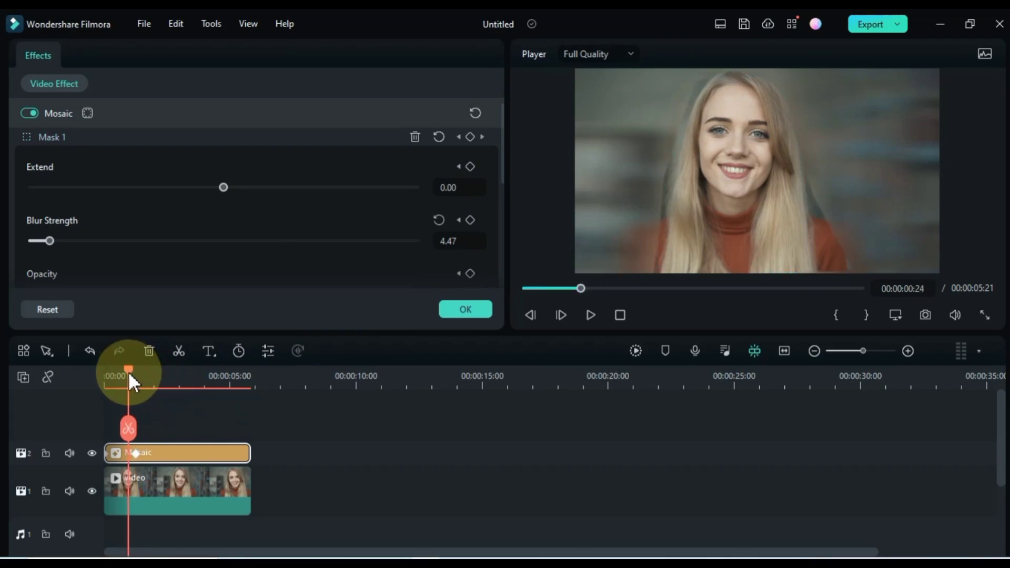
drag(128, 371, 90, 379)
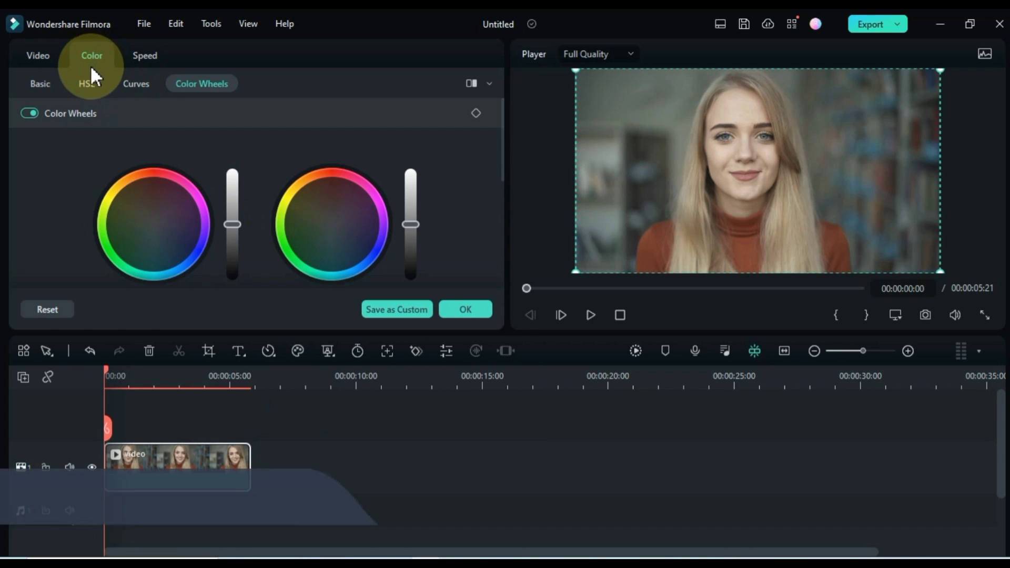
- Drag the clip's Sharpen up to 100, reset it to 0, and close the settings with OK
click(41, 83)
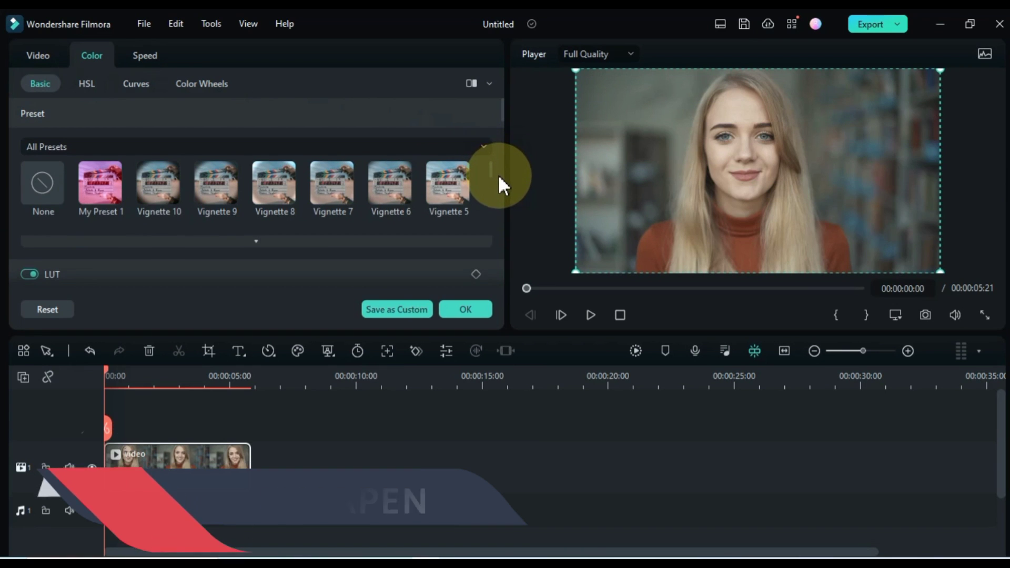
drag(502, 116, 509, 230)
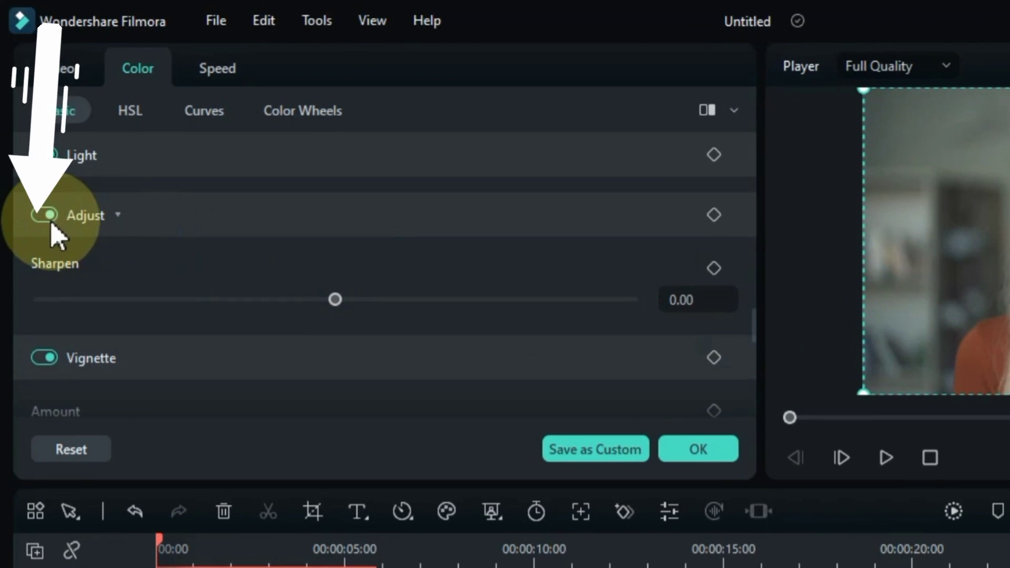
click(39, 197)
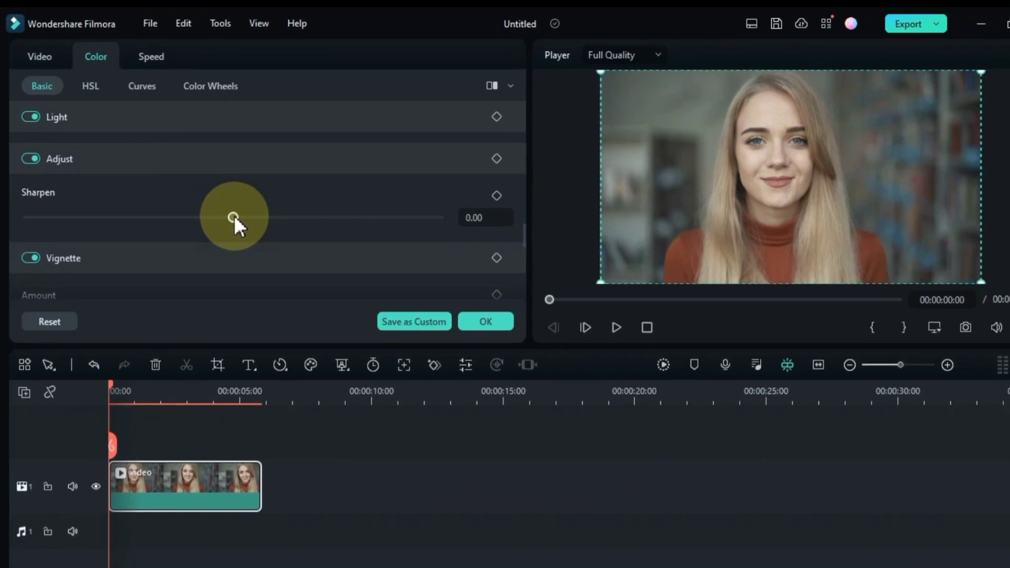
drag(334, 299, 340, 299)
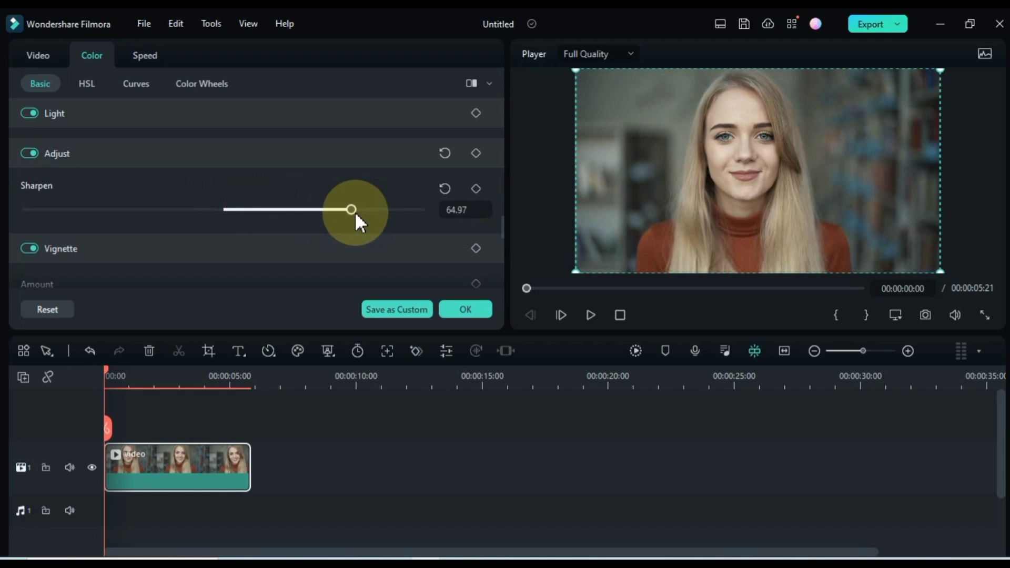
drag(406, 213, 150, 213)
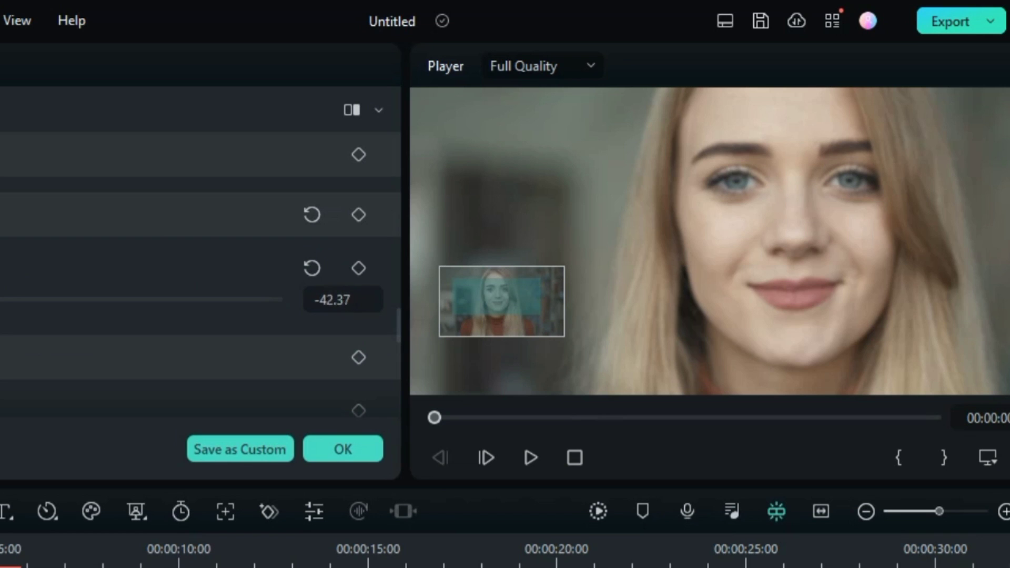
drag(0, 342, 163, 355)
drag(204, 347, 294, 358)
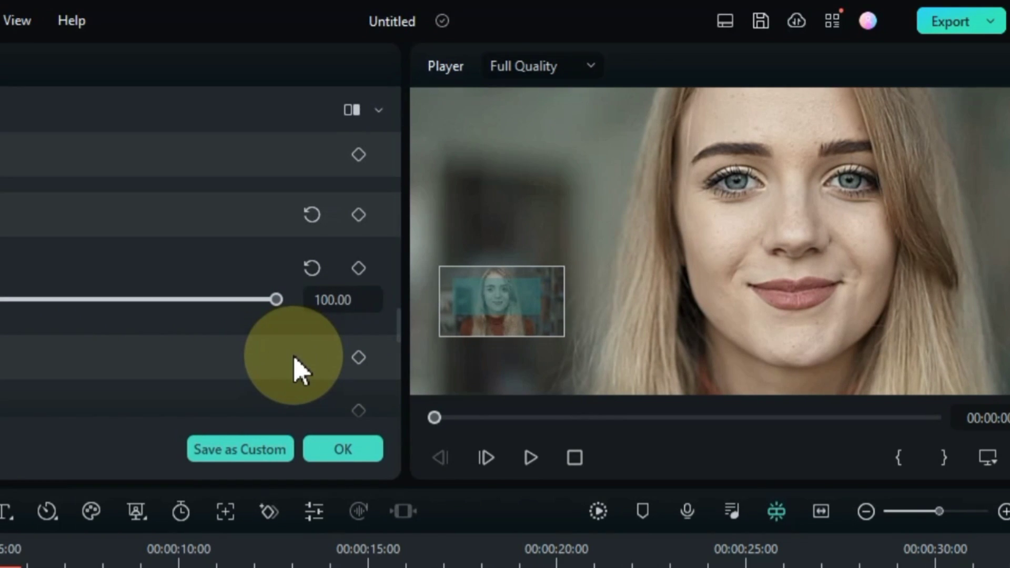
click(311, 270)
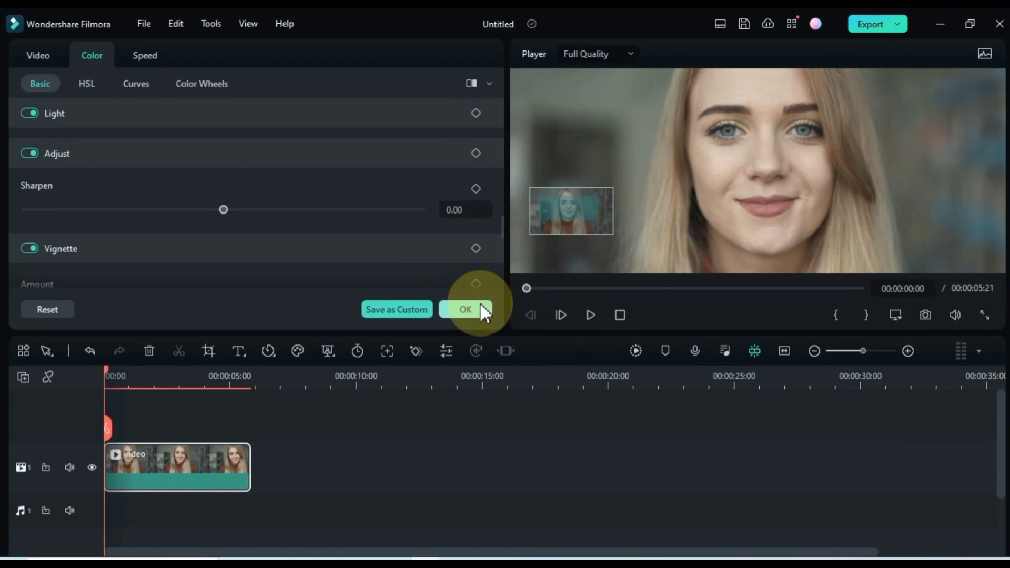
click(342, 448)
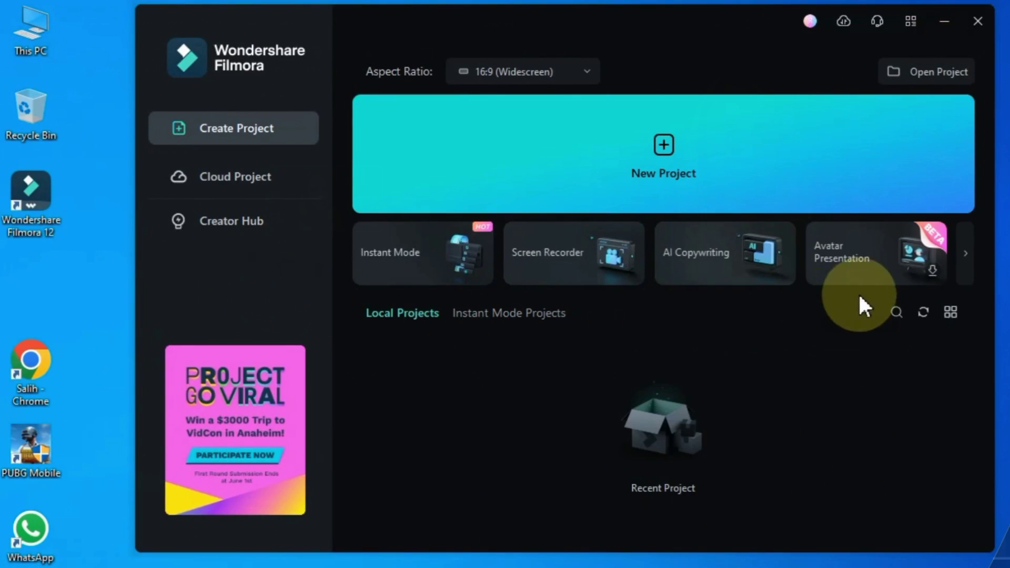
- Launch Avatar Presentation, step through the beginner's guide, and start a recording
click(935, 272)
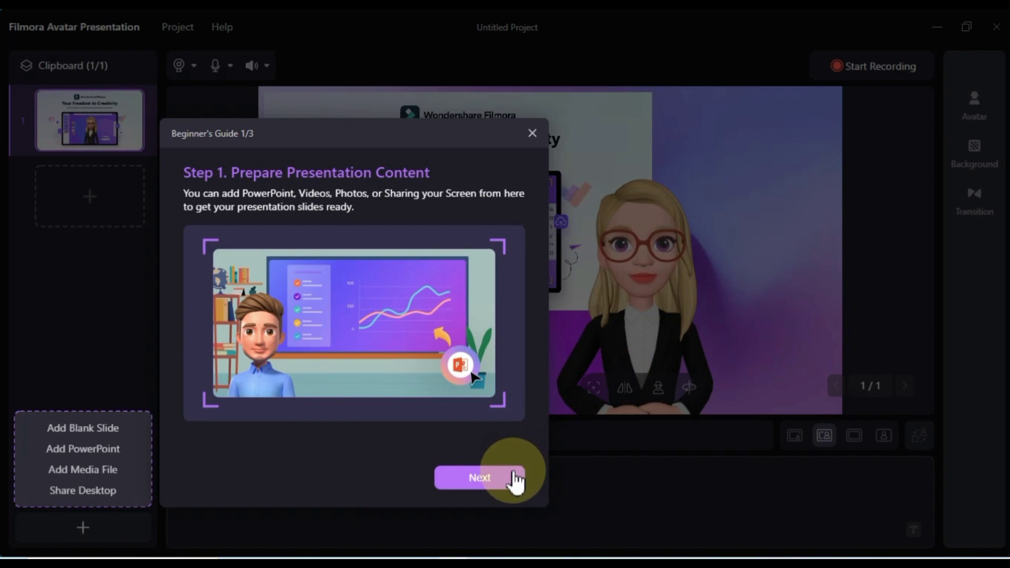
click(515, 477)
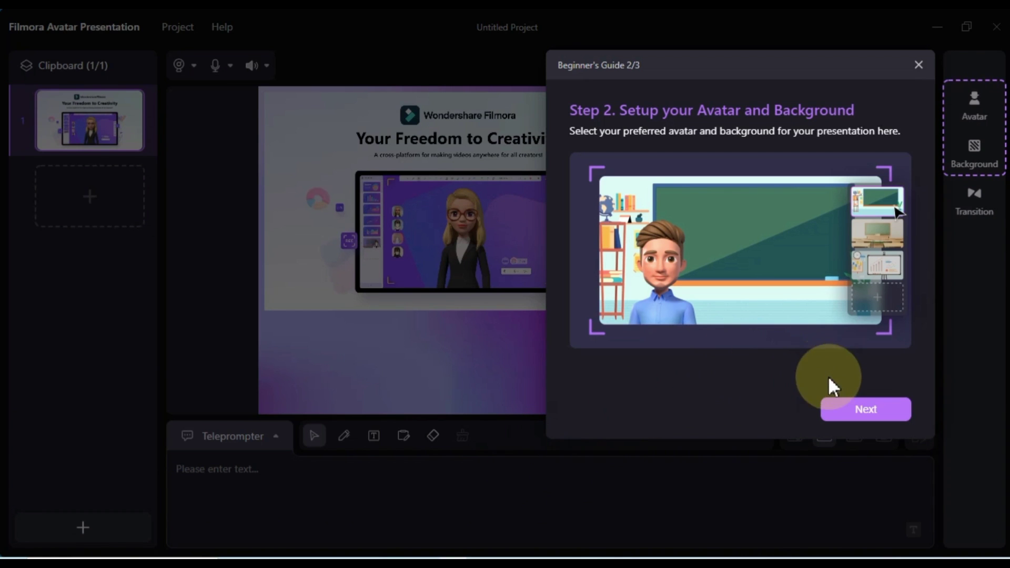
click(856, 413)
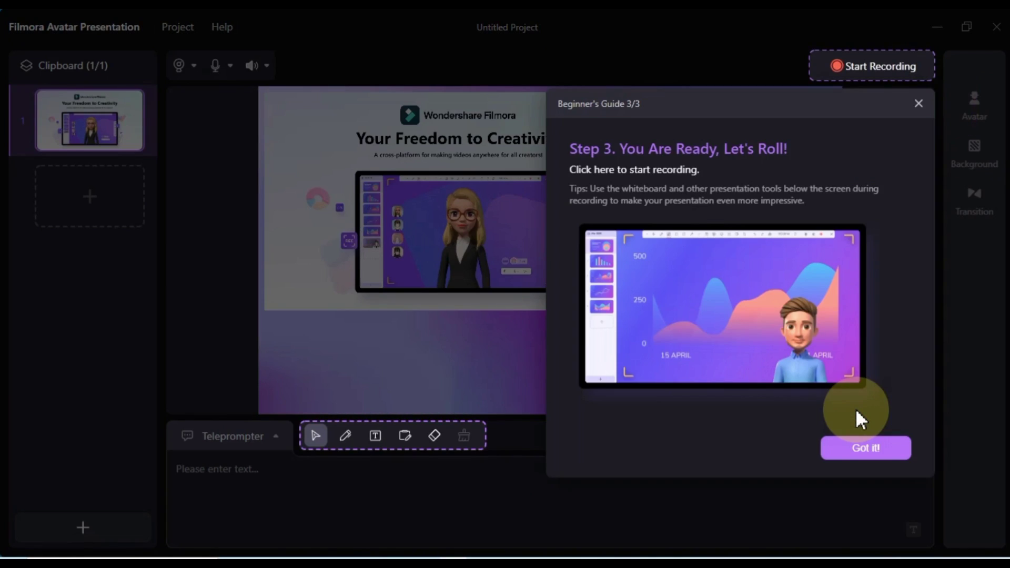
click(868, 449)
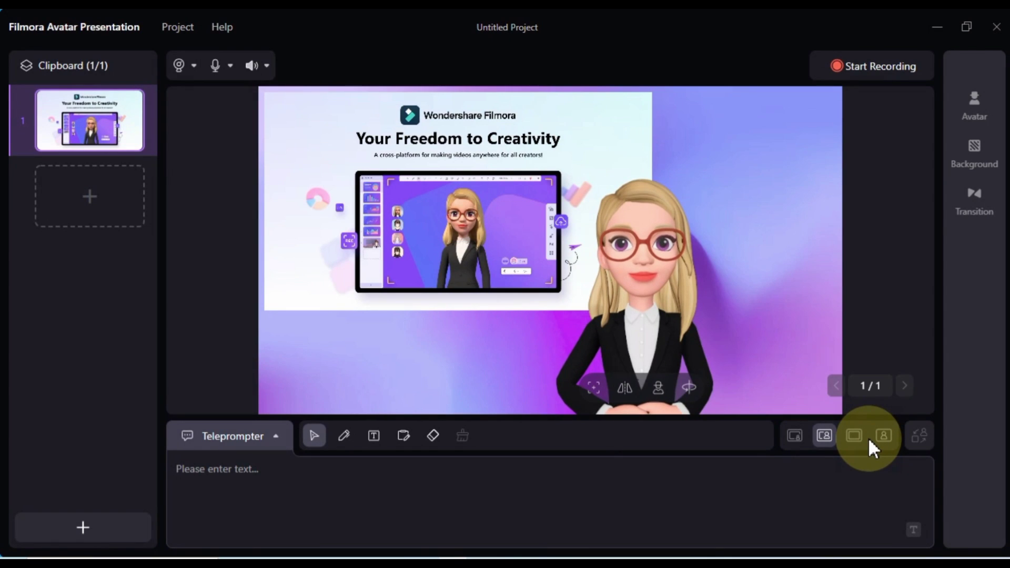
click(850, 68)
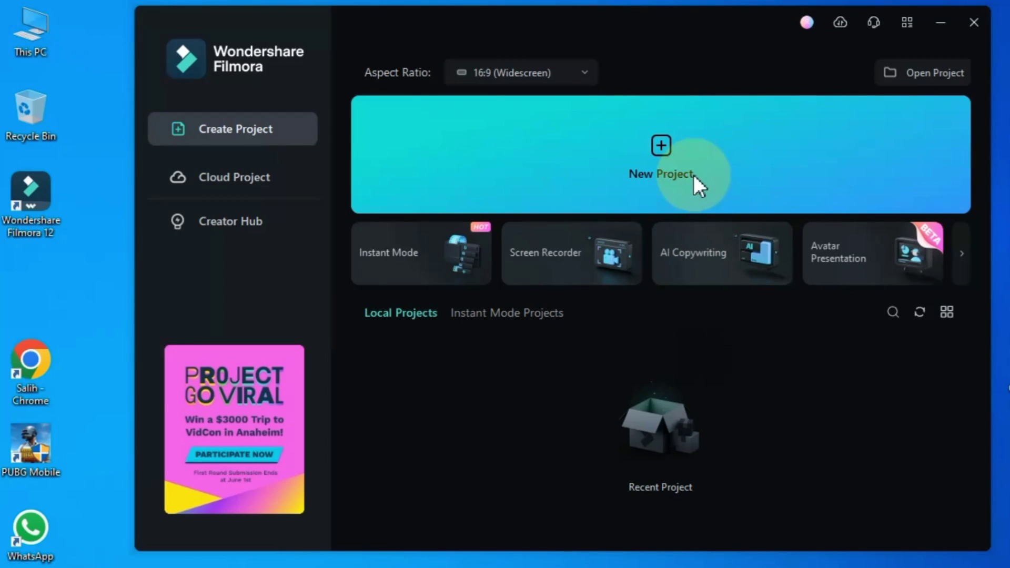
- Start a new project, import video.mp4 onto the timeline and open its colour settings
click(693, 175)
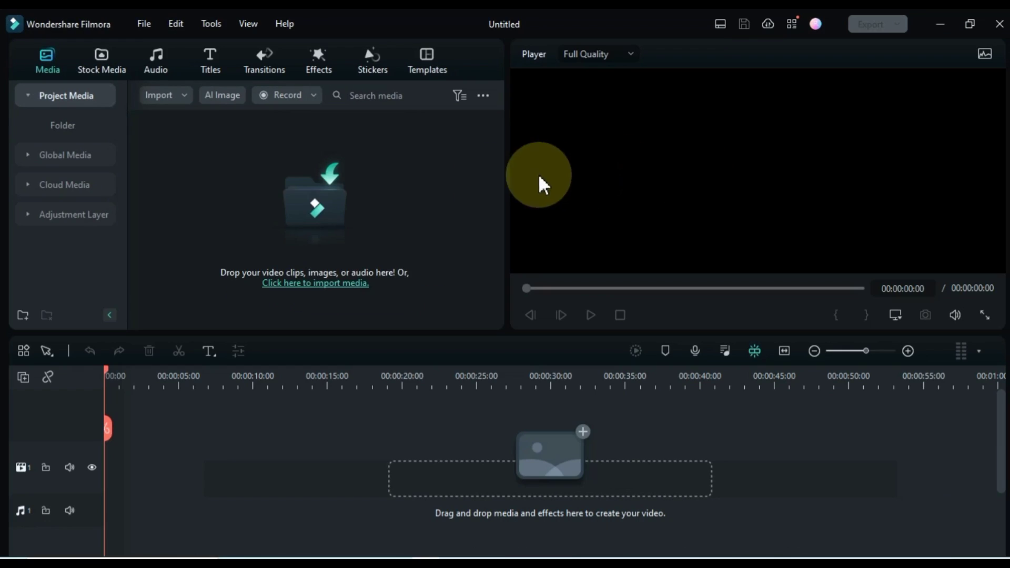
click(314, 208)
click(383, 342)
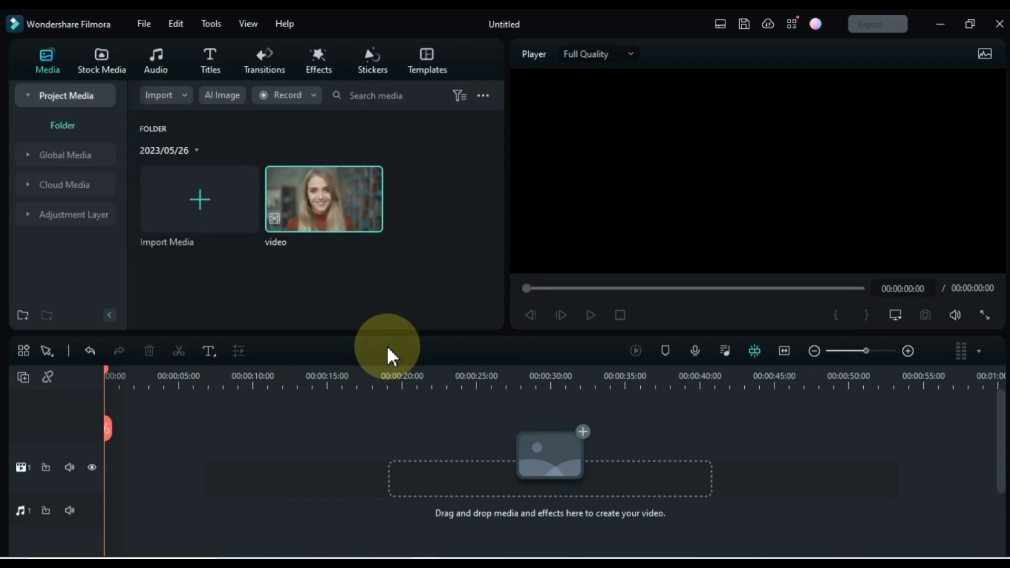
drag(323, 203, 147, 450)
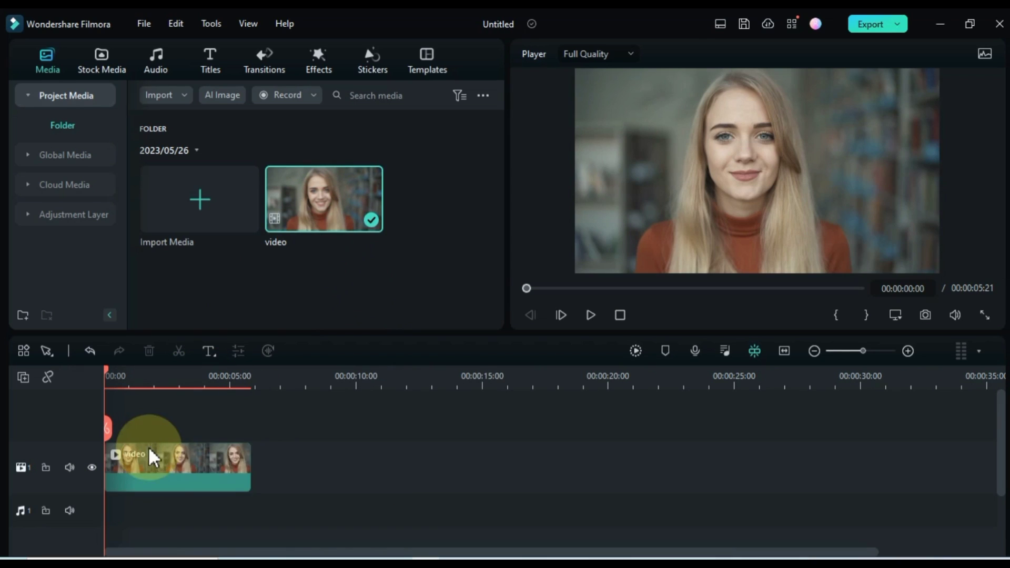
double_click(154, 475)
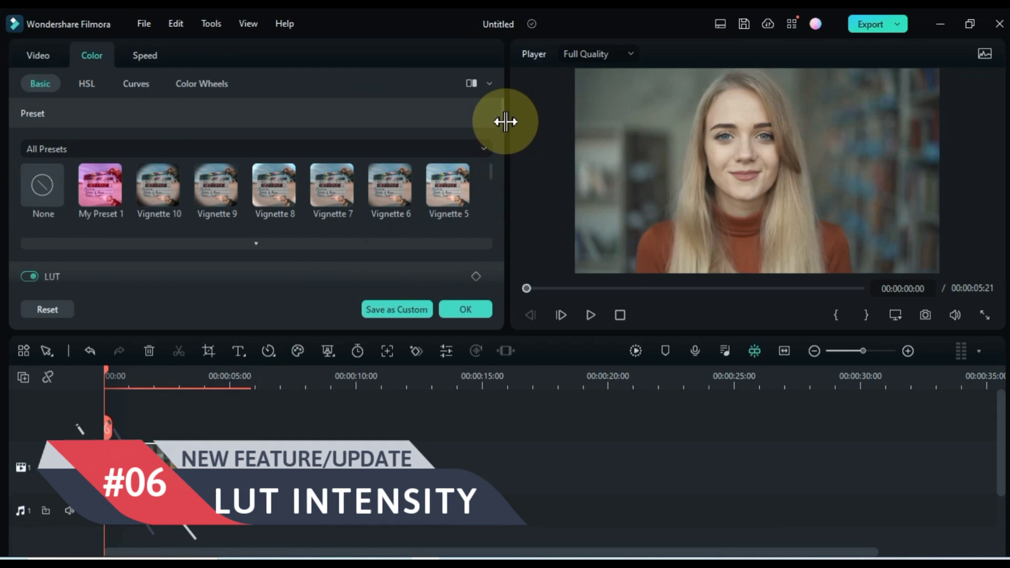
- Apply the B&W Film LUT to the clip
scroll(500, 108, down, 3)
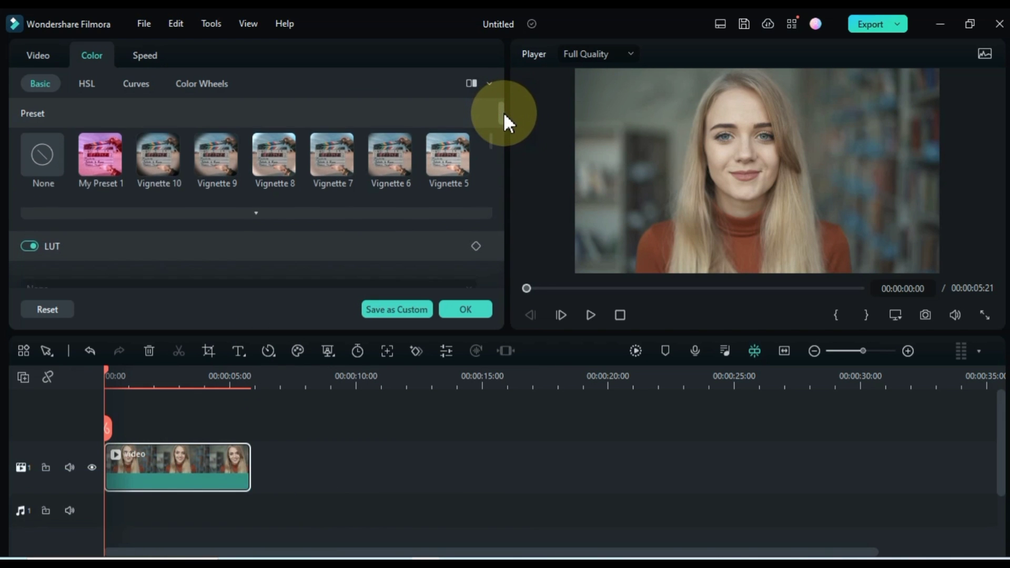
drag(506, 116, 507, 125)
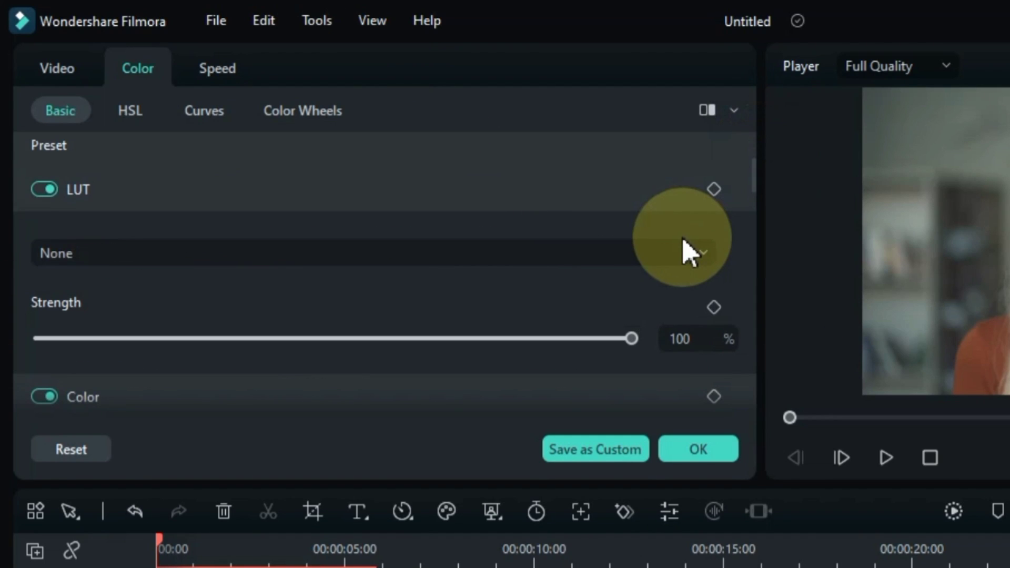
click(673, 258)
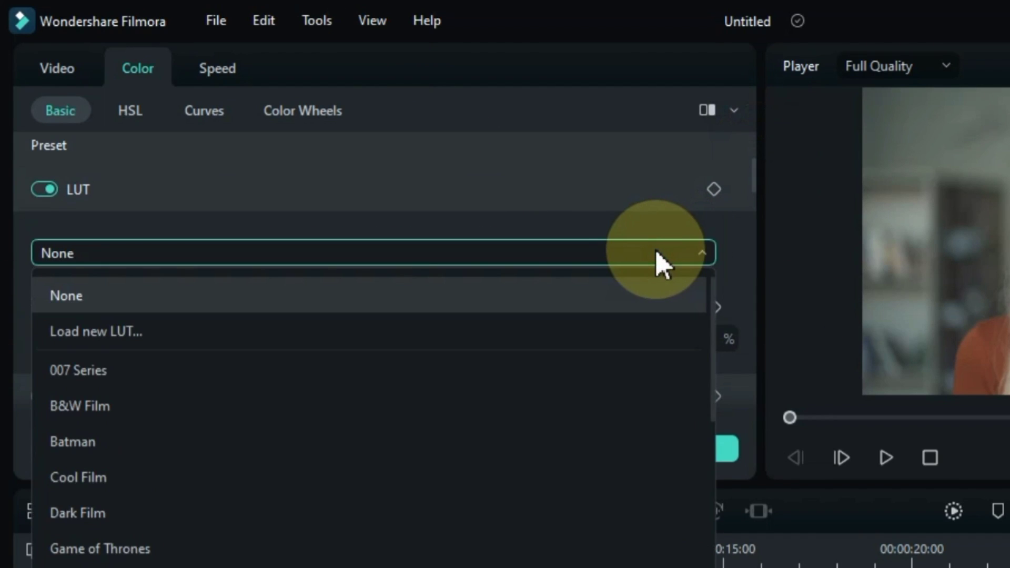
click(351, 411)
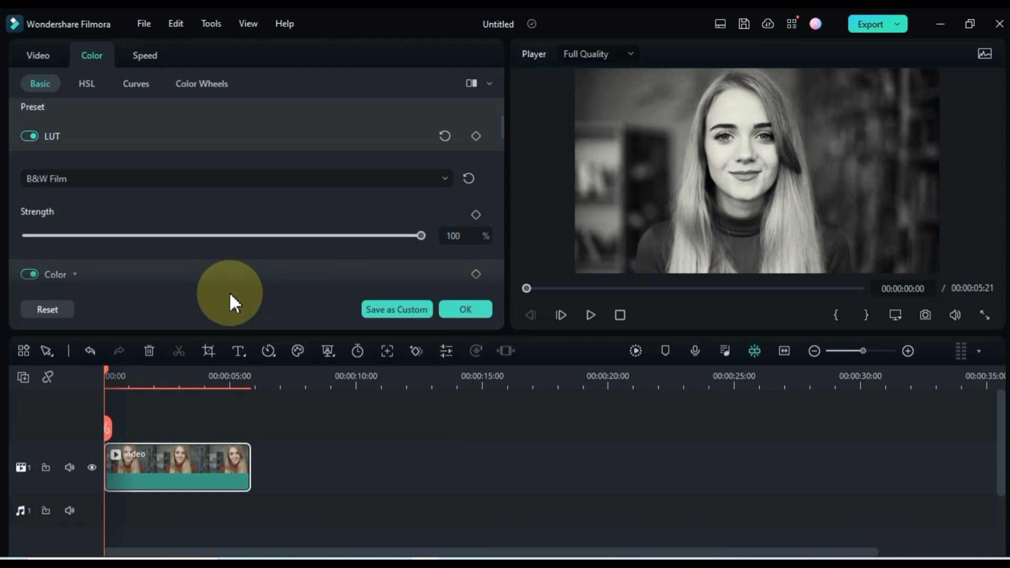
- Set the LUT Strength to 0% and keyframe it at the clip's start
drag(421, 235, 333, 237)
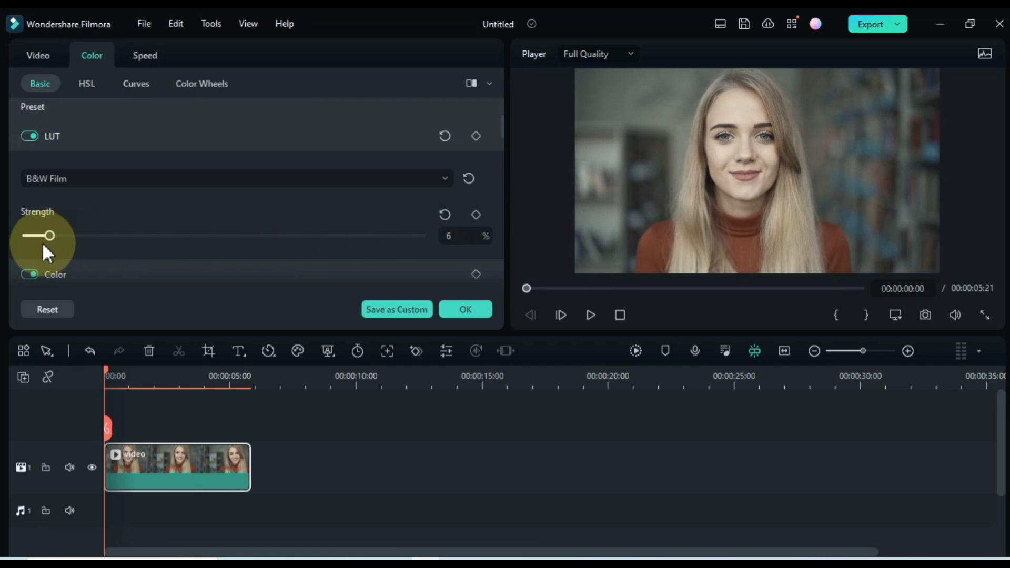
drag(160, 245, 280, 245)
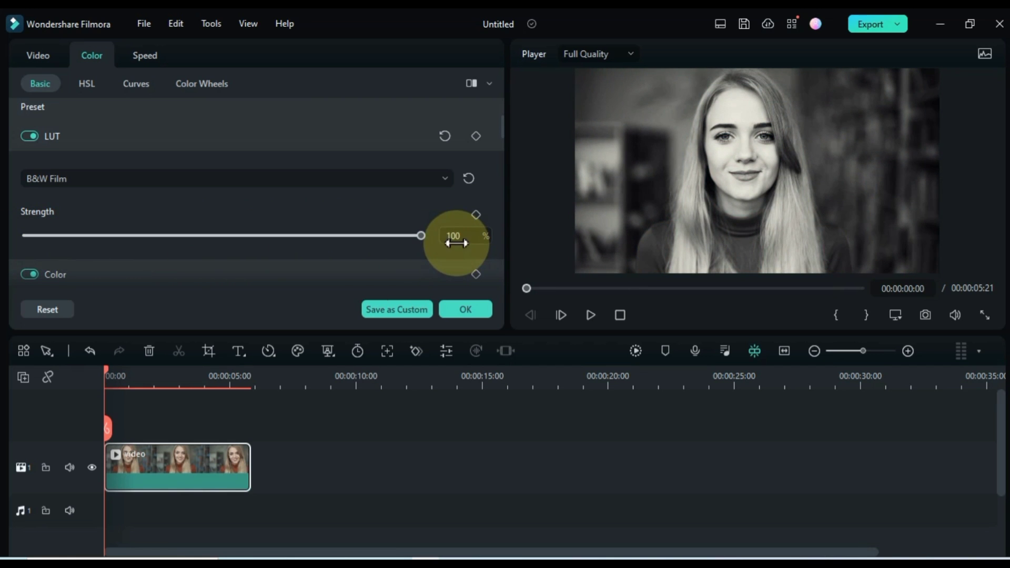
drag(68, 232, 9, 232)
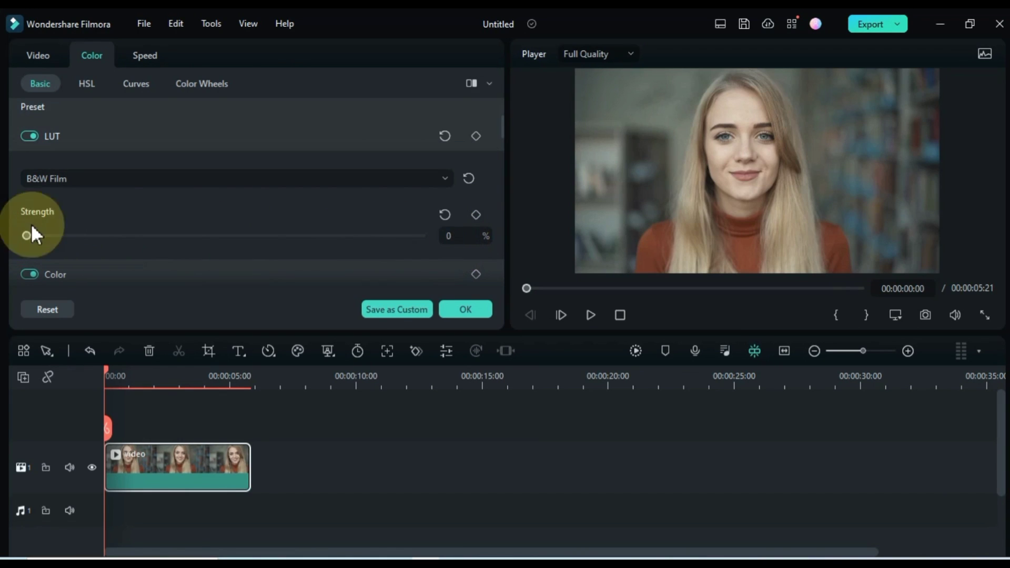
click(475, 214)
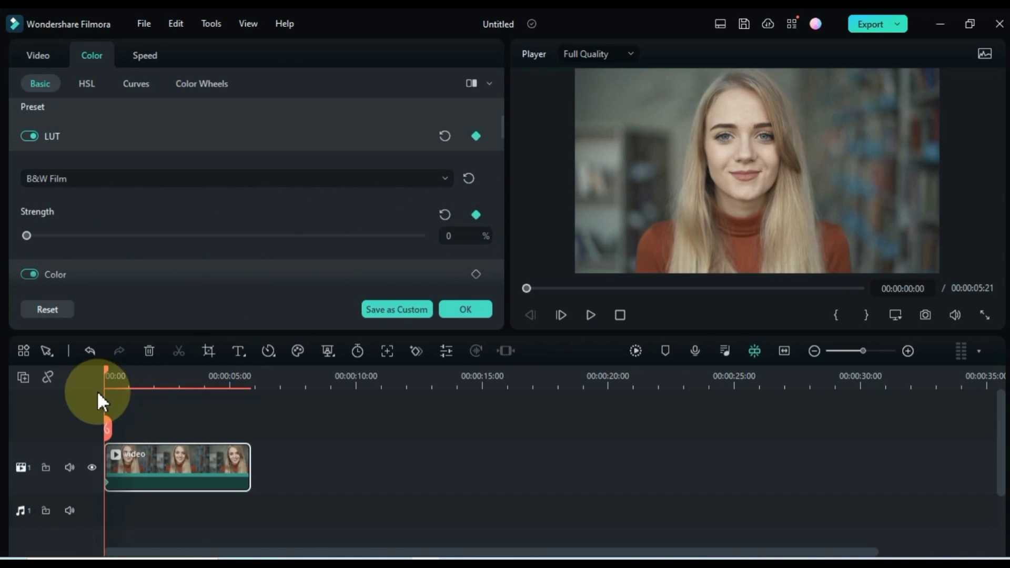
- Add Strength keyframes at 00:00:02:17 and 00:00:05:09
drag(105, 372, 172, 383)
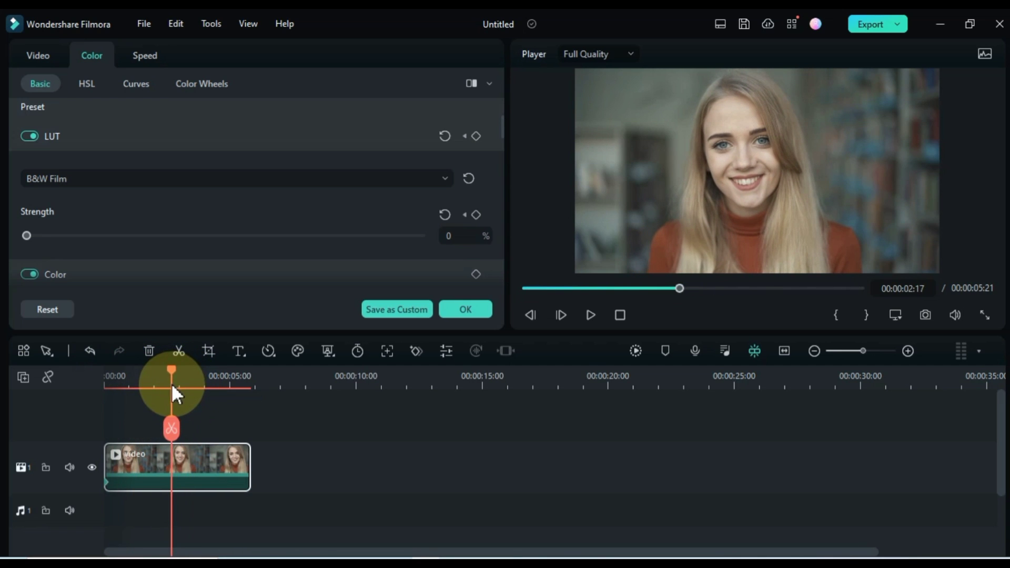
click(474, 214)
click(238, 377)
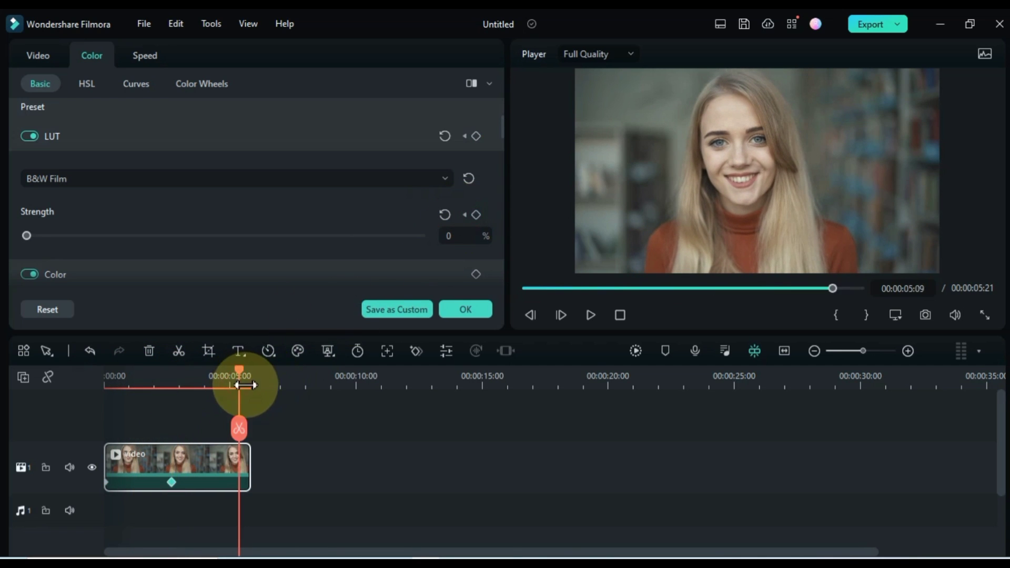
click(475, 215)
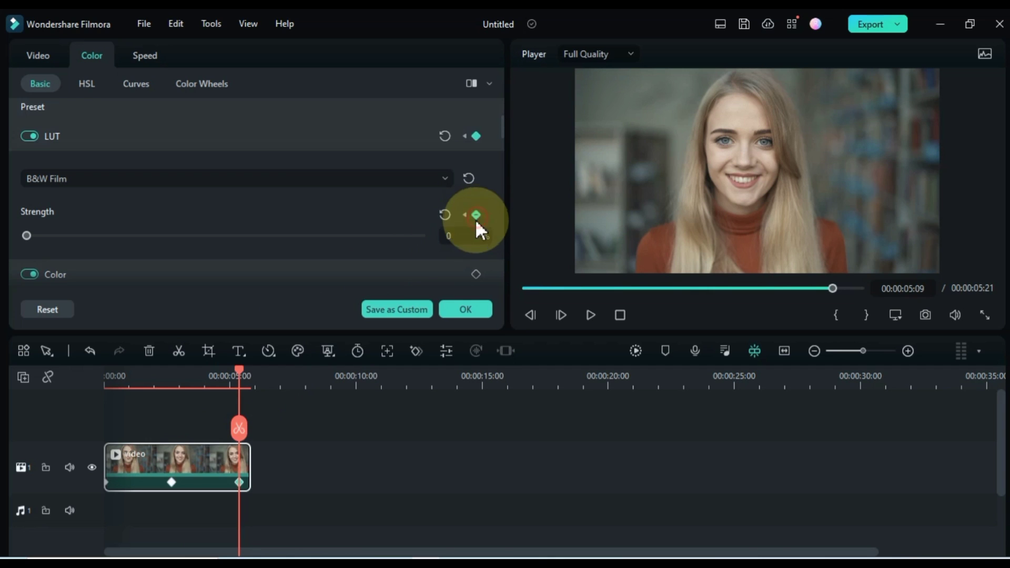
- Raise the middle keyframe's Strength to 100% and move it to 00:00:02:24
click(173, 484)
click(379, 235)
click(239, 483)
click(171, 481)
drag(171, 482, 181, 448)
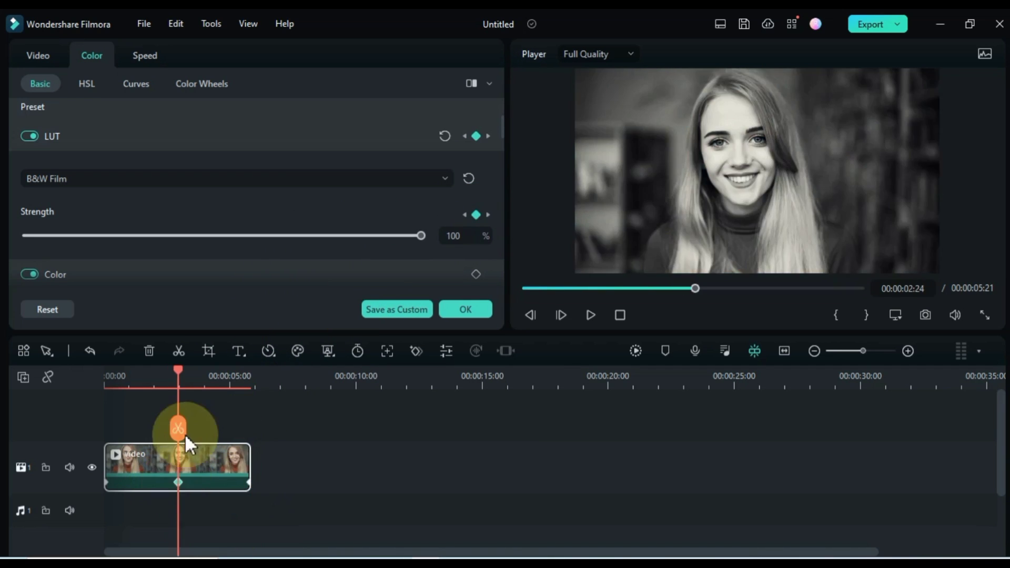
- Return to the start, deselect the clip and play back the fade to black and white
drag(179, 367, 52, 412)
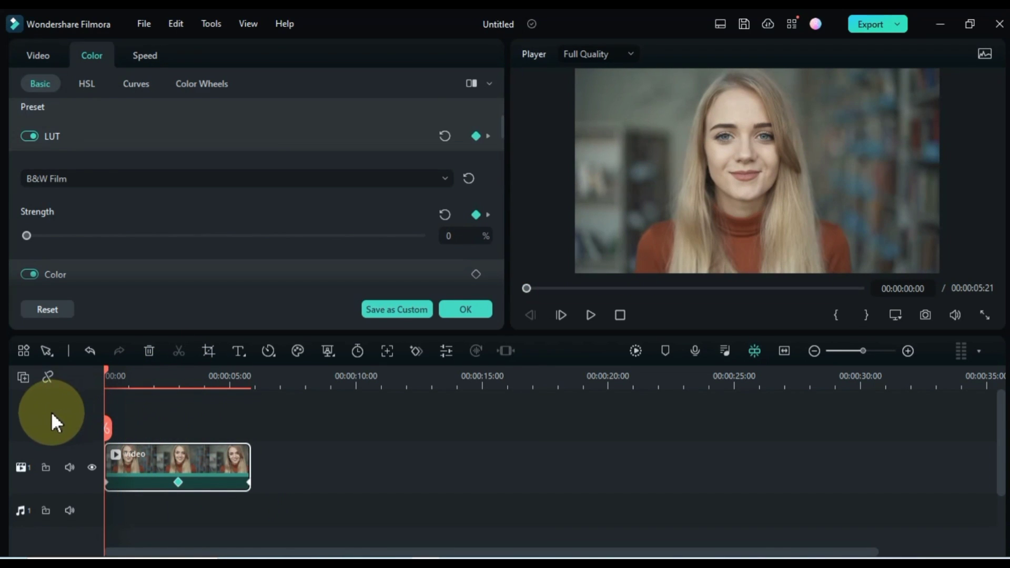
click(51, 412)
click(590, 314)
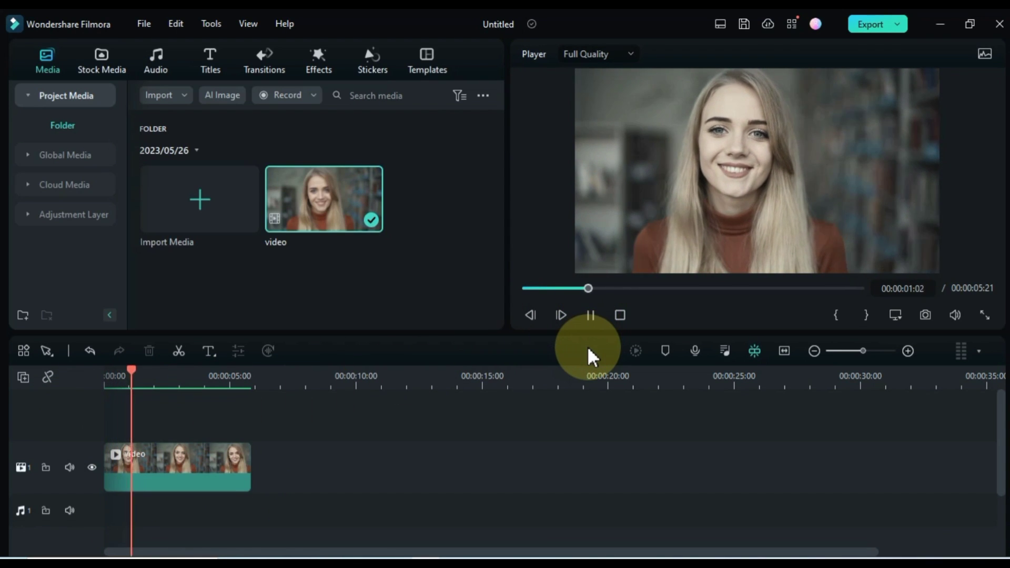